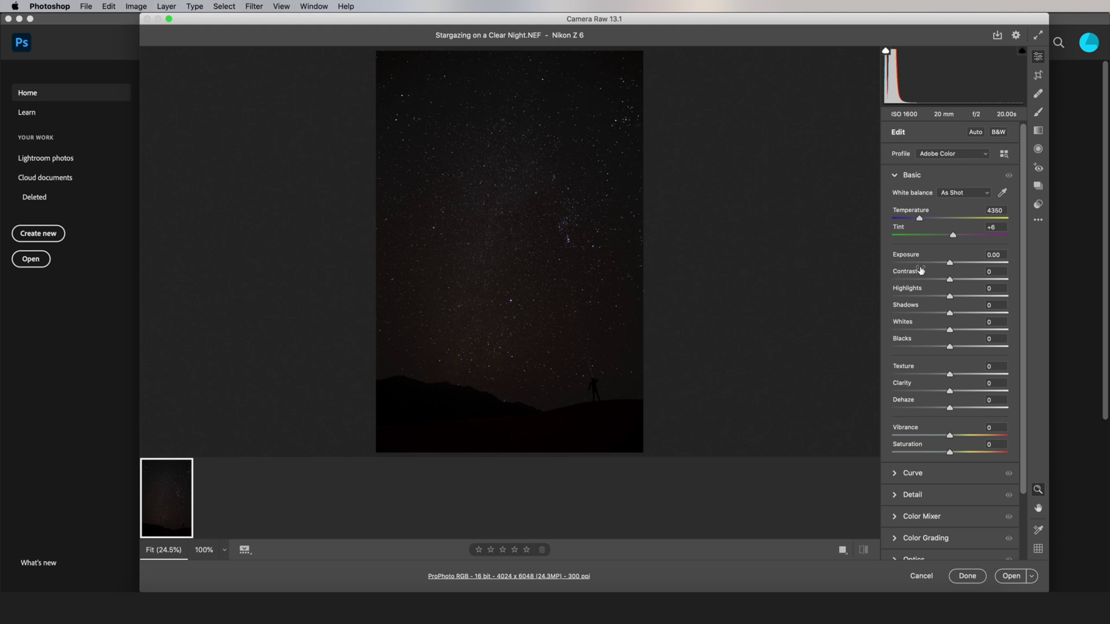
In Camera Raw set Exposure +2.45, Contrast +35, Vibrance +26, and open the photo as a smart object.
{"action": "left_click_drag", "start_coordinate": [950, 264], "coordinate": [972, 278]}
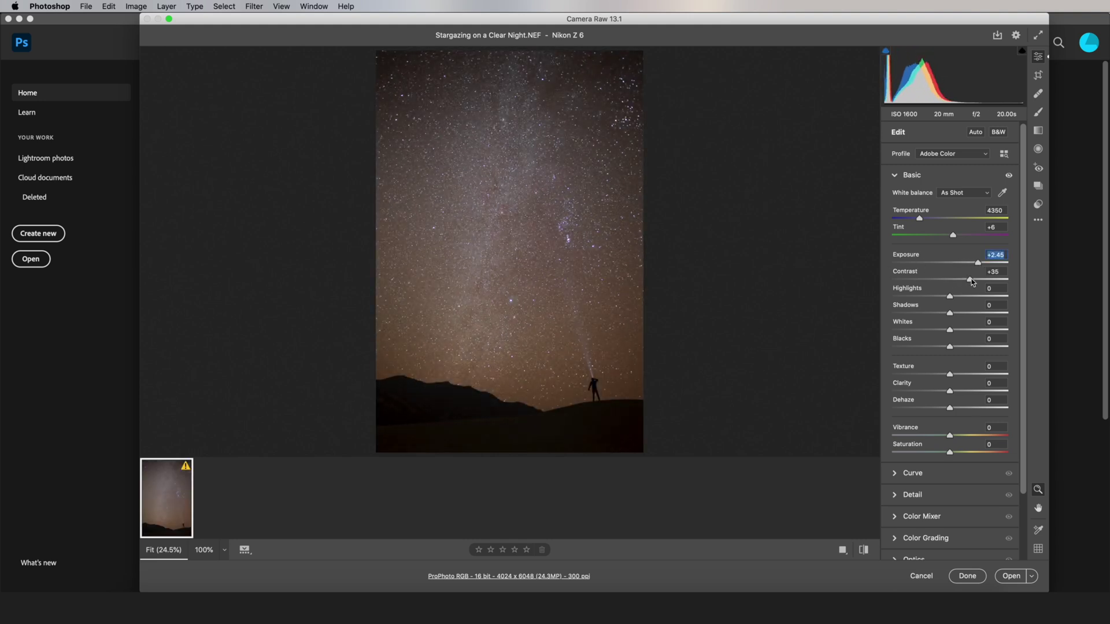
{"action": "left_click_drag", "start_coordinate": [951, 437], "coordinate": [967, 437]}
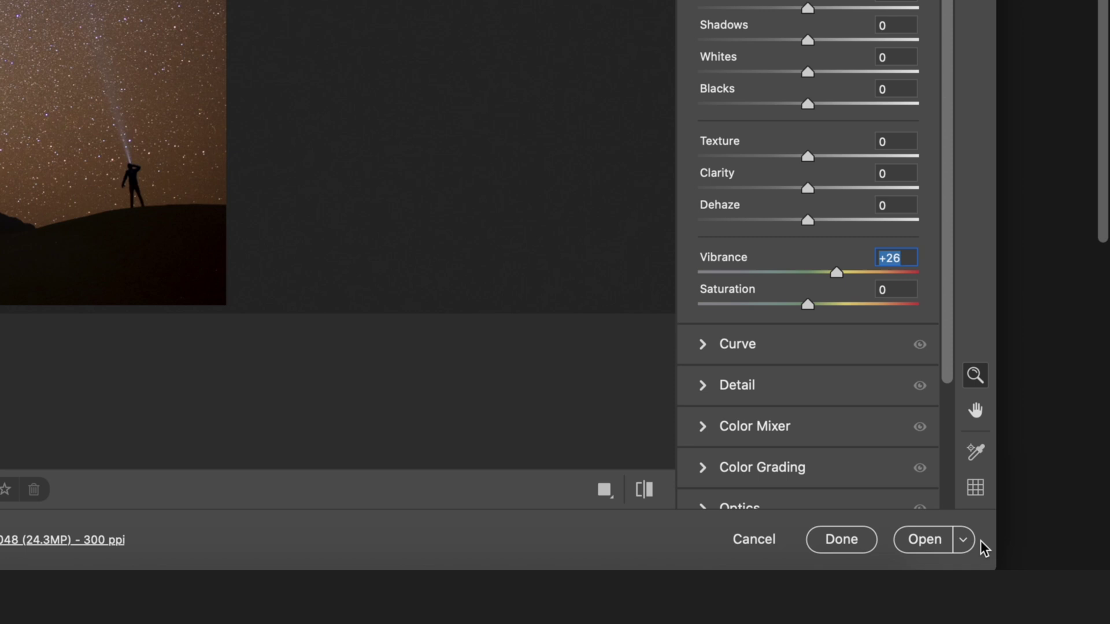
{"action": "key", "text": "shift"}
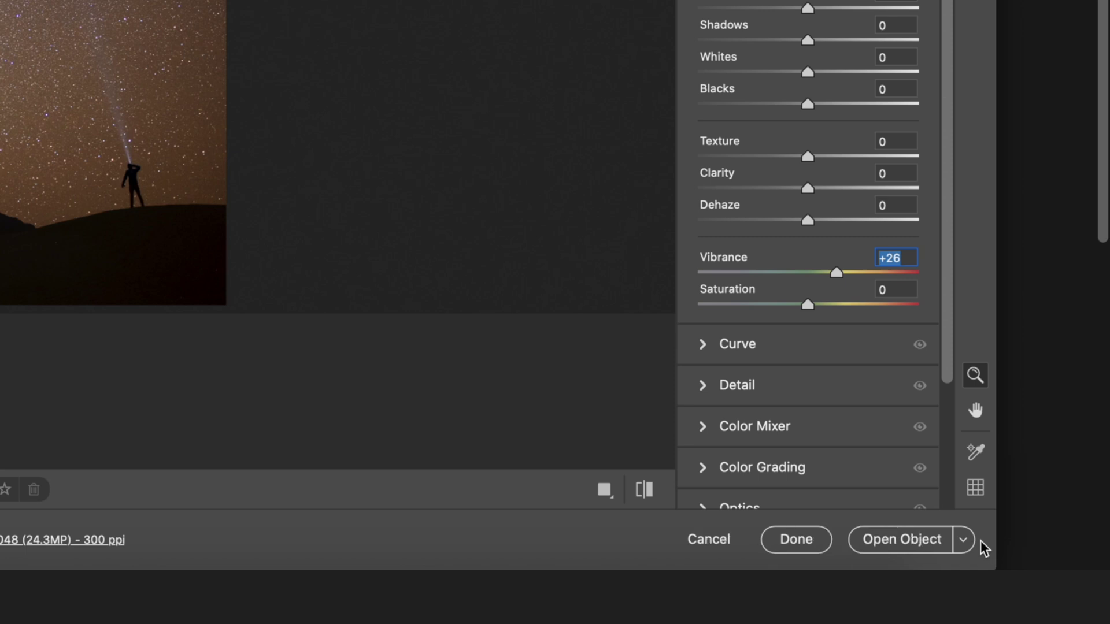
{"action": "left_click", "coordinate": [921, 540]}
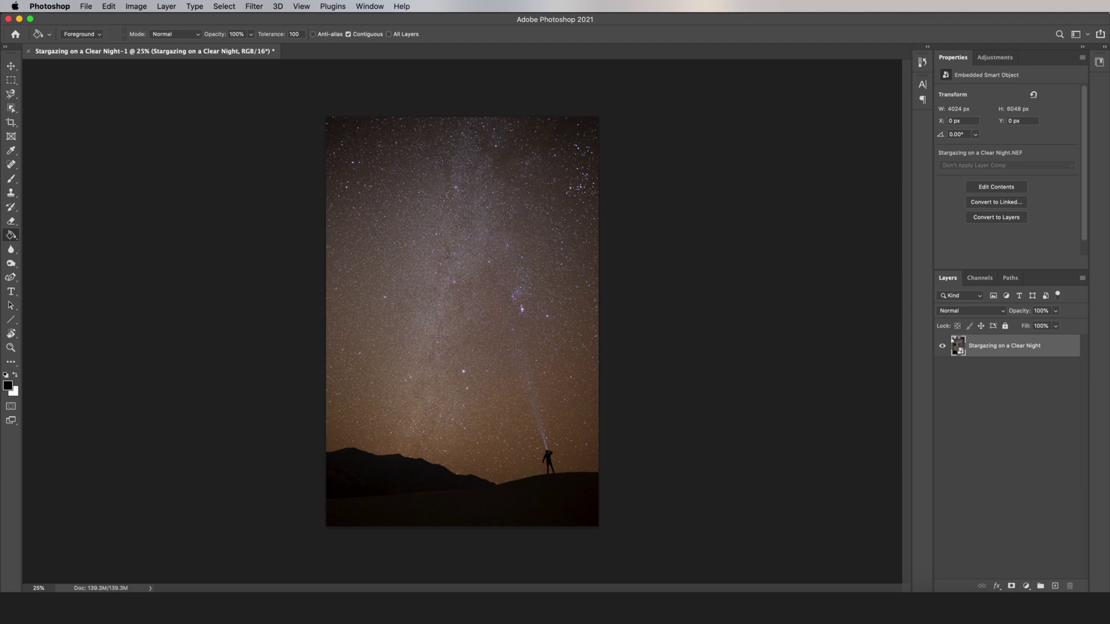
Reopen the smart object's Camera Raw settings and apply Exposure +2.20, Temperature 4000, Tint +13.
{"action": "double_click", "coordinate": [958, 345]}
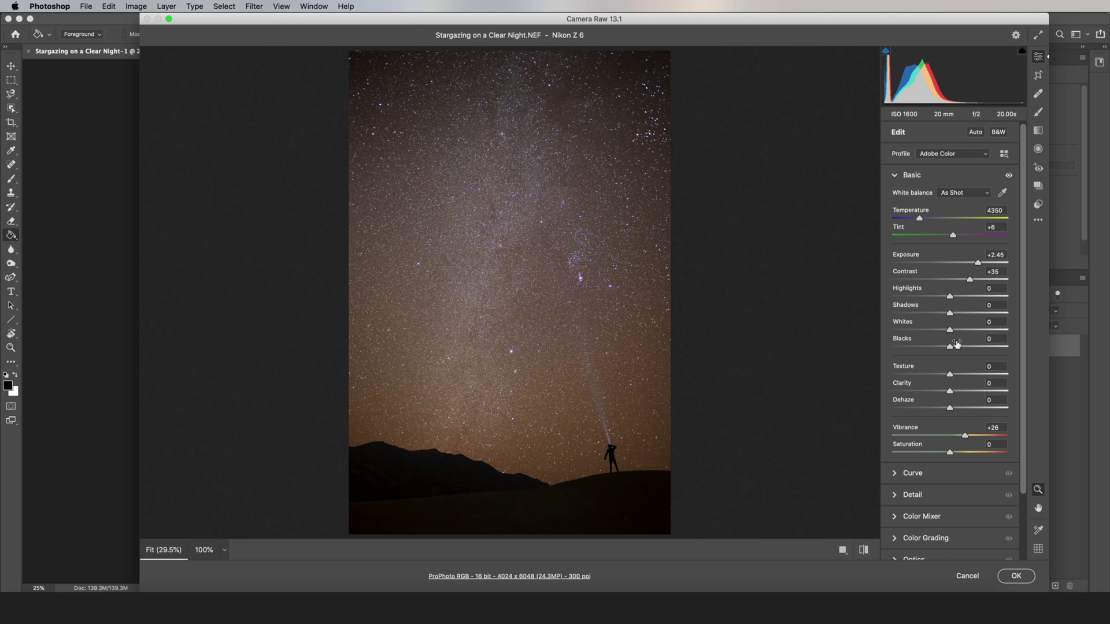
{"action": "left_click_drag", "start_coordinate": [977, 262], "coordinate": [975, 263]}
{"action": "left_click_drag", "start_coordinate": [919, 219], "coordinate": [957, 235]}
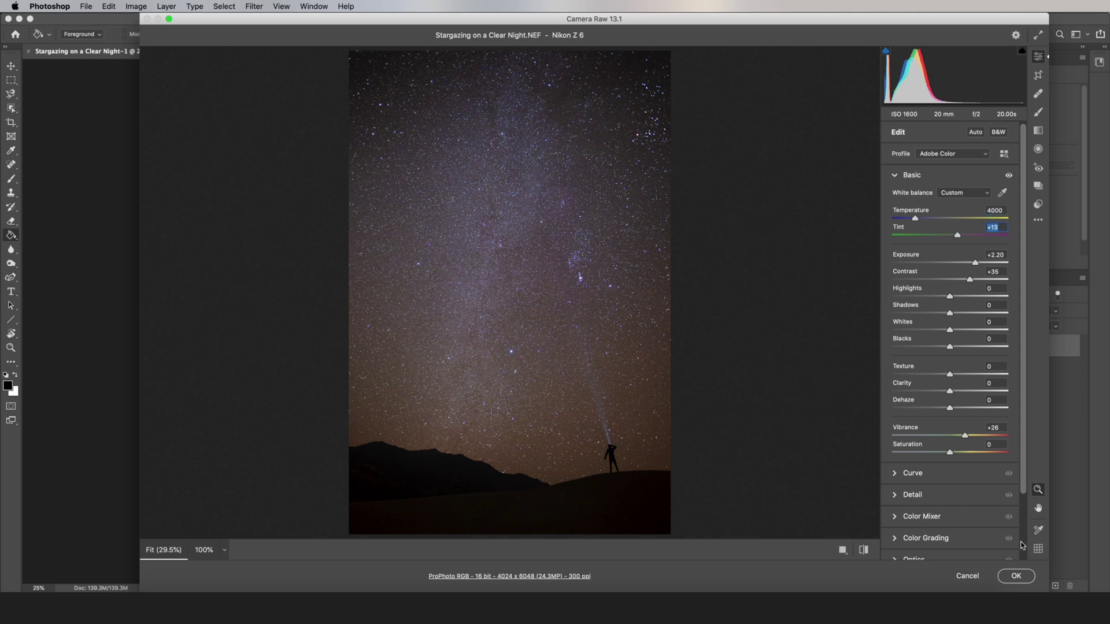
{"action": "left_click", "coordinate": [1015, 577]}
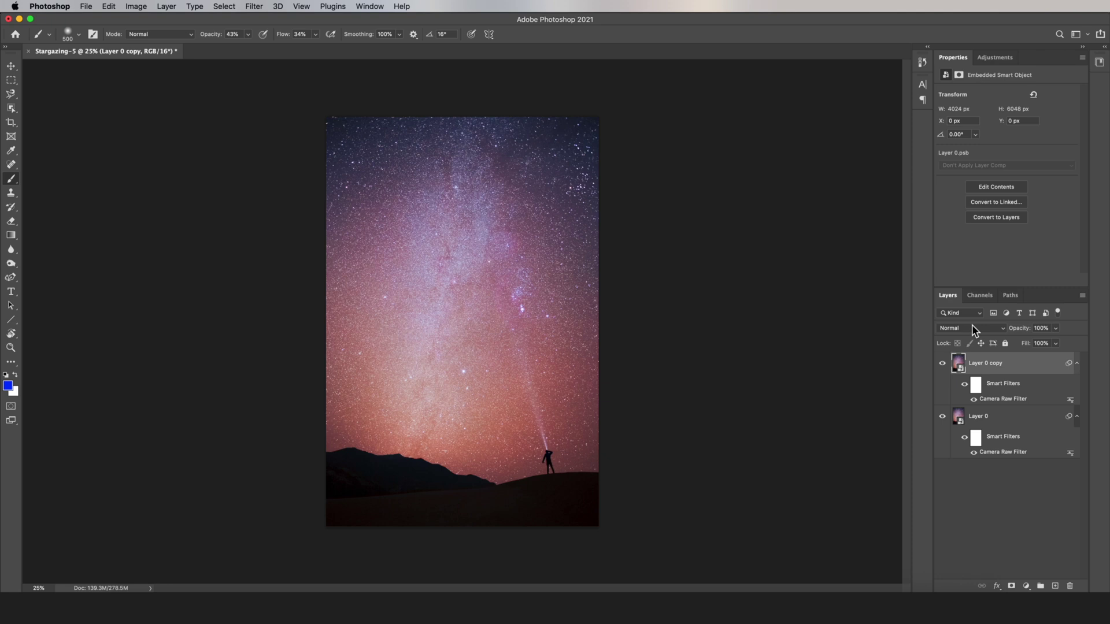
Set Layer 0 copy to Overlay blend mode at 18% opacity.
{"action": "left_click", "coordinate": [973, 327]}
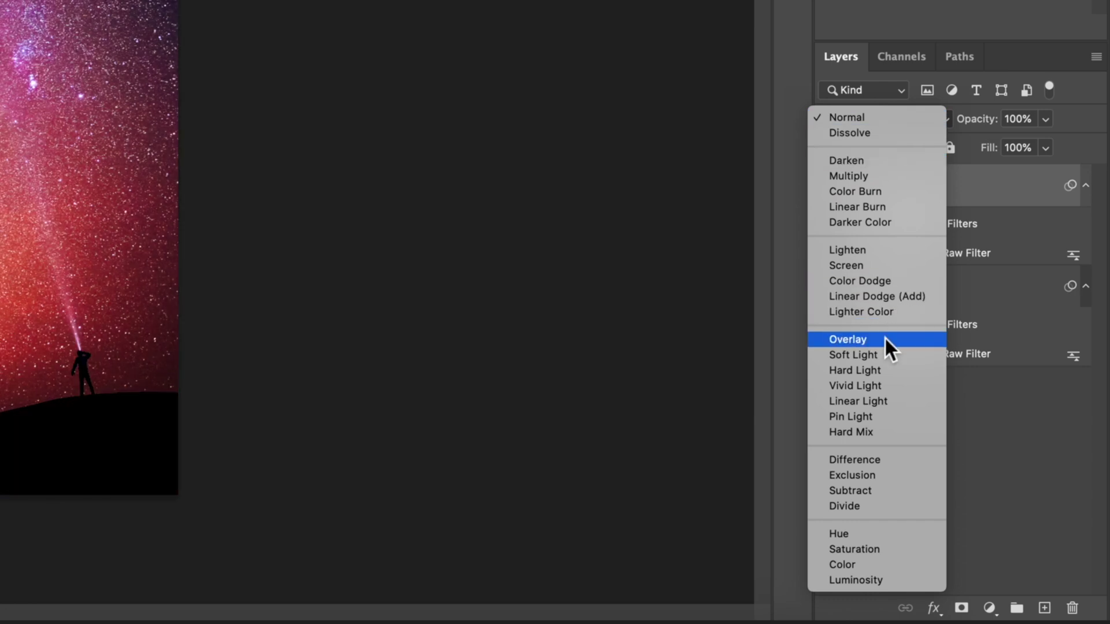
{"action": "left_click", "coordinate": [884, 339]}
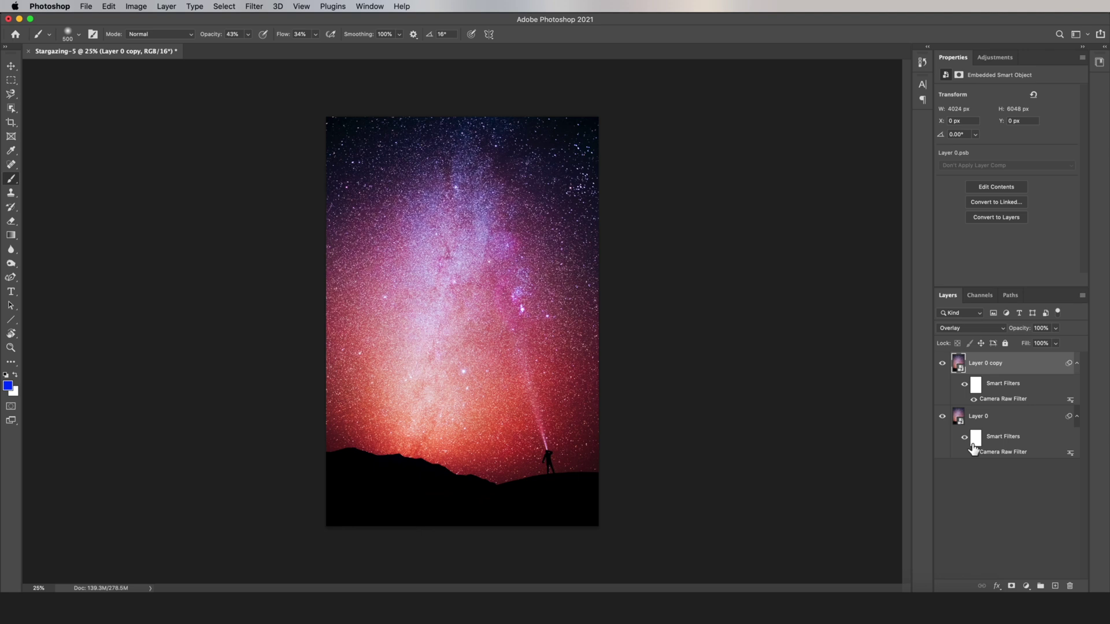
{"action": "left_click", "coordinate": [1056, 330]}
{"action": "left_click_drag", "start_coordinate": [1054, 342], "coordinate": [1016, 343]}
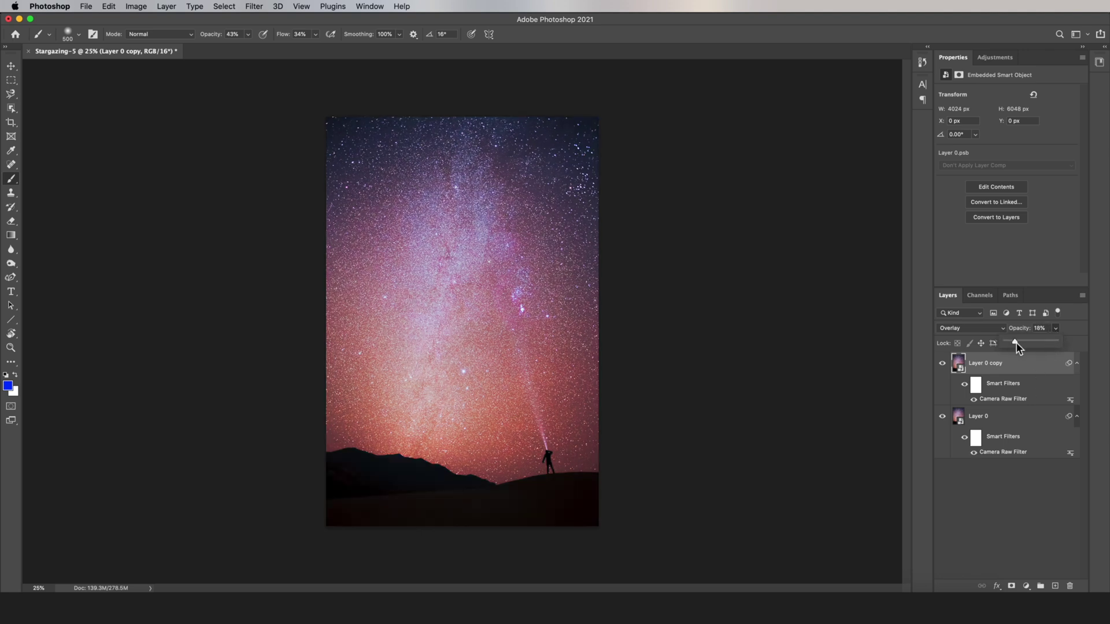
{"action": "left_click", "coordinate": [1031, 488]}
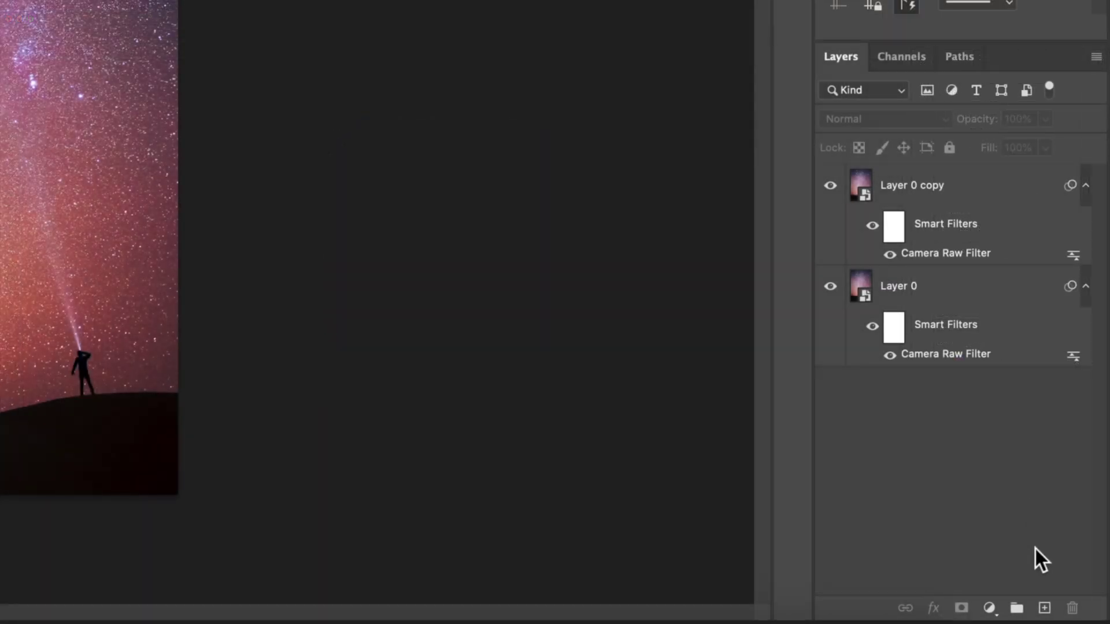
Add a new empty layer and choose red as the foreground colour.
{"action": "left_click", "coordinate": [1045, 609]}
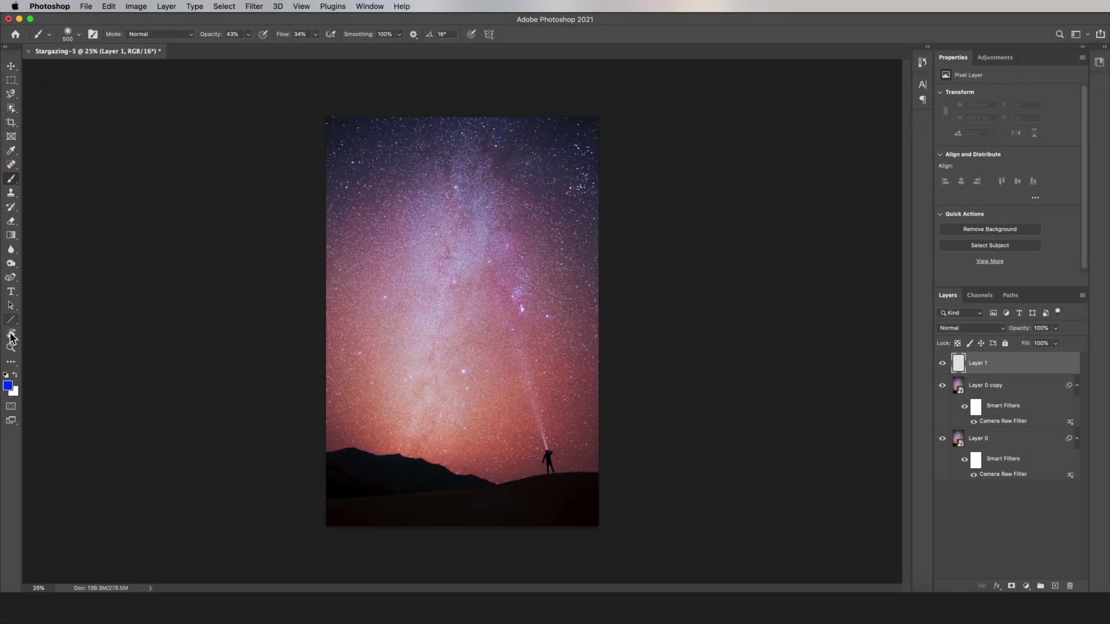
{"action": "left_click", "coordinate": [8, 385]}
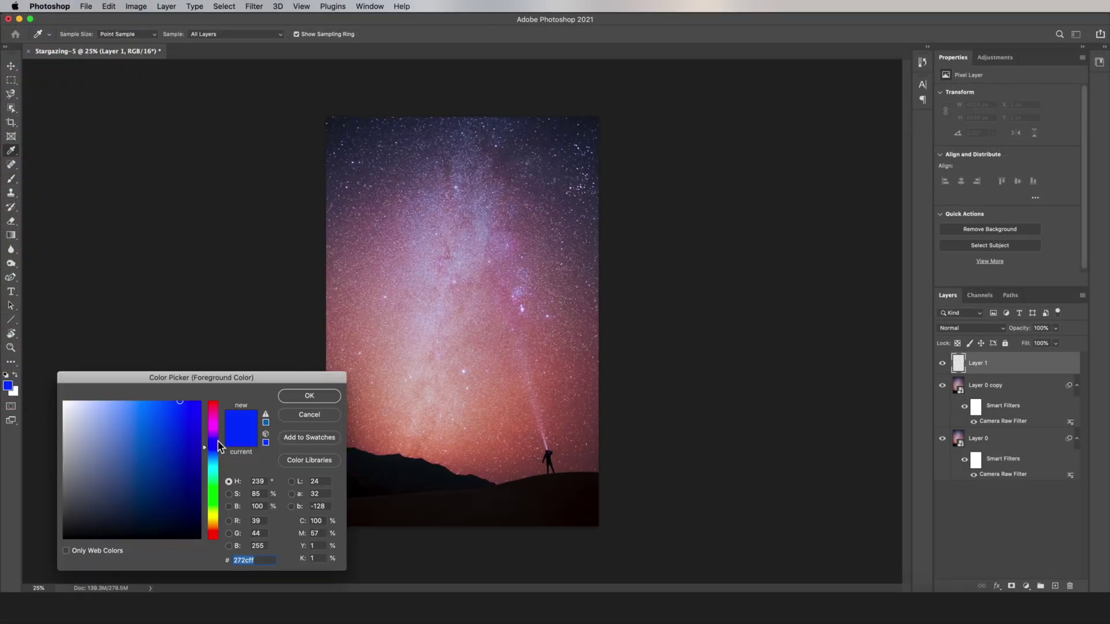
{"action": "left_click_drag", "start_coordinate": [220, 445], "coordinate": [219, 529]}
{"action": "left_click", "coordinate": [312, 398]}
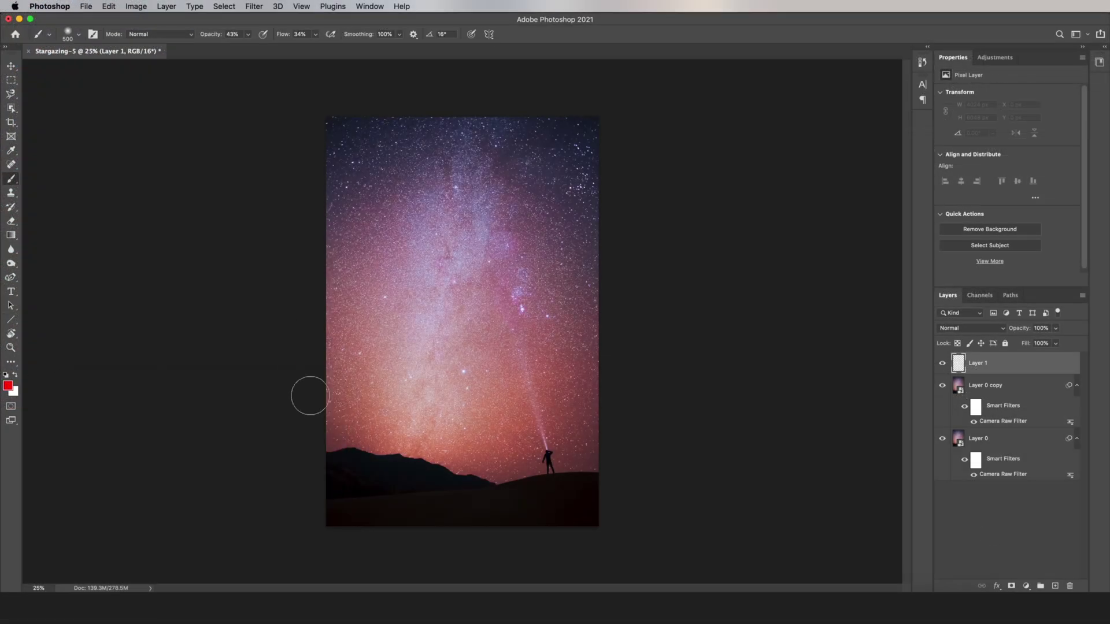
Paint soft red with an 800 px brush along the horizon and figure, then lower brush opacity and flow.
{"action": "key", "text": "bracketright"}
{"action": "key", "text": "bracketright"}
{"action": "key", "text": "bracketright"}
{"action": "mouse_move", "coordinate": [595, 446]}
{"action": "left_mouse_down"}
{"action": "mouse_move", "coordinate": [602, 405]}
{"action": "mouse_move", "coordinate": [575, 442]}
{"action": "left_mouse_up"}
{"action": "left_click_drag", "start_coordinate": [312, 413], "coordinate": [297, 391]}
{"action": "left_click_drag", "start_coordinate": [553, 457], "coordinate": [573, 460]}
{"action": "left_click_drag", "start_coordinate": [324, 358], "coordinate": [317, 441]}
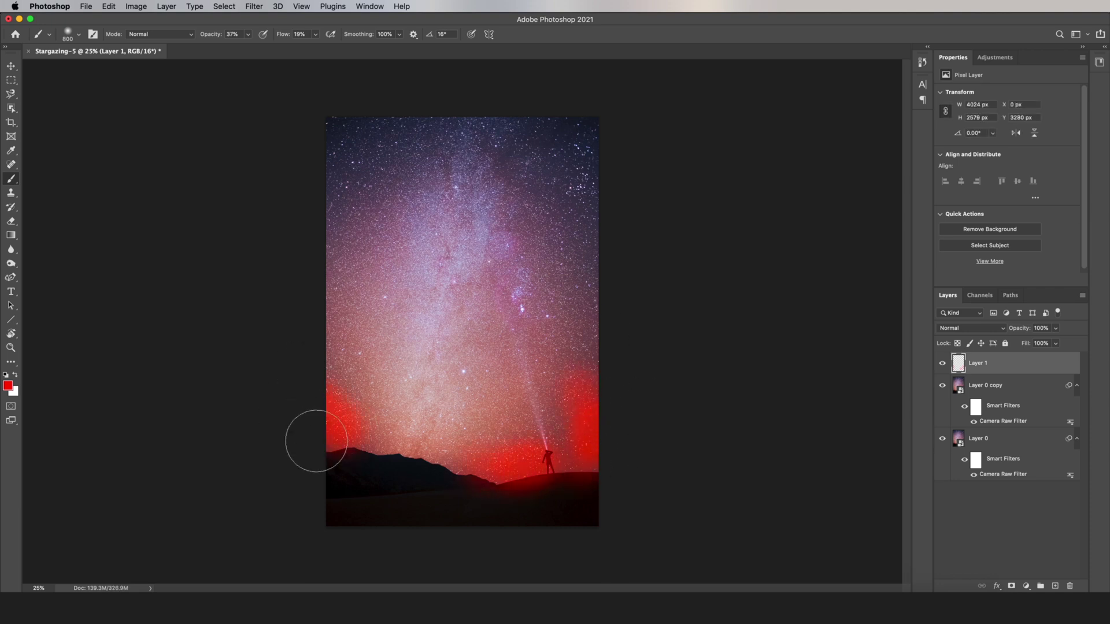
{"action": "key", "text": "3"}
{"action": "key", "text": "7"}
{"action": "key", "text": "shift+1"}
{"action": "key", "text": "shift+9"}
Blend the red layer in Overlay at 21% opacity and paint more red around the light beam.
{"action": "left_click", "coordinate": [998, 328]}
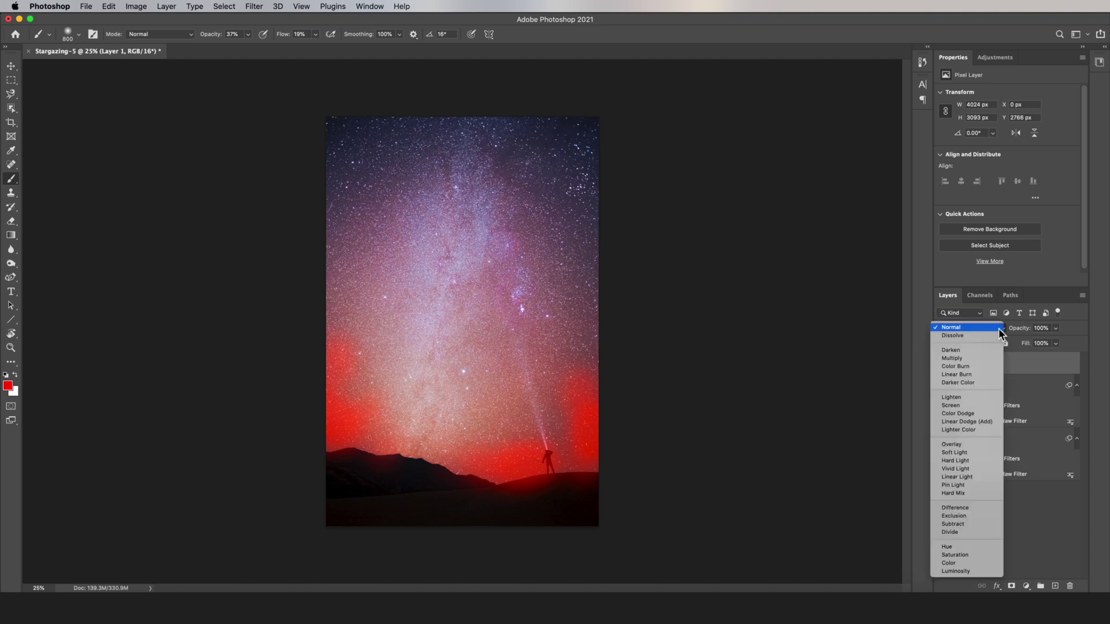
{"action": "left_click", "coordinate": [975, 444]}
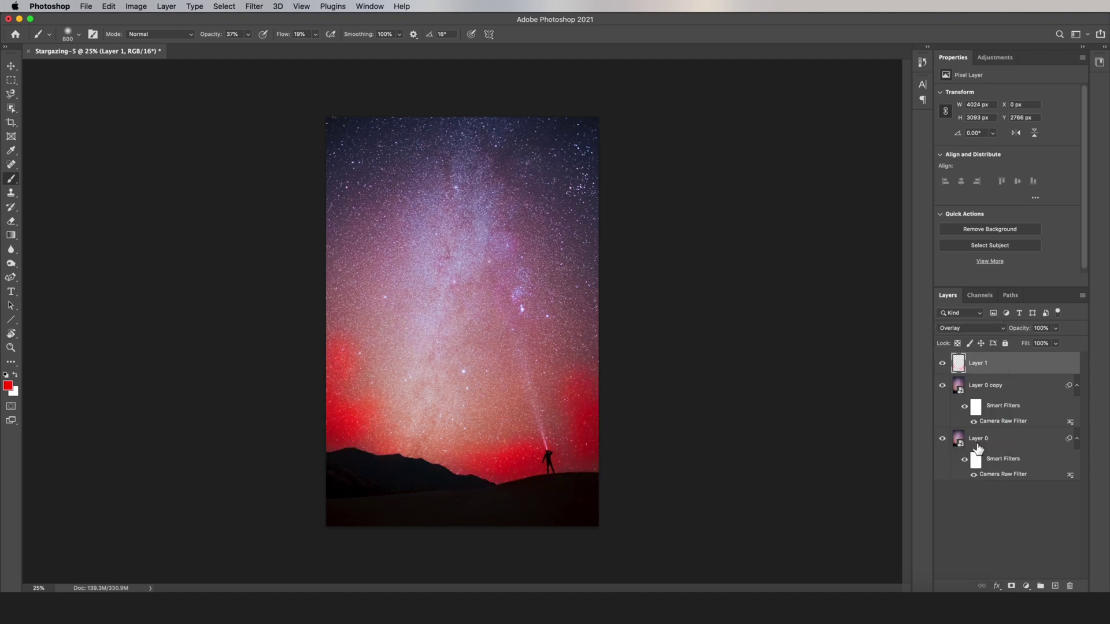
{"action": "left_click", "coordinate": [1056, 329]}
{"action": "left_click_drag", "start_coordinate": [1023, 342], "coordinate": [1018, 341]}
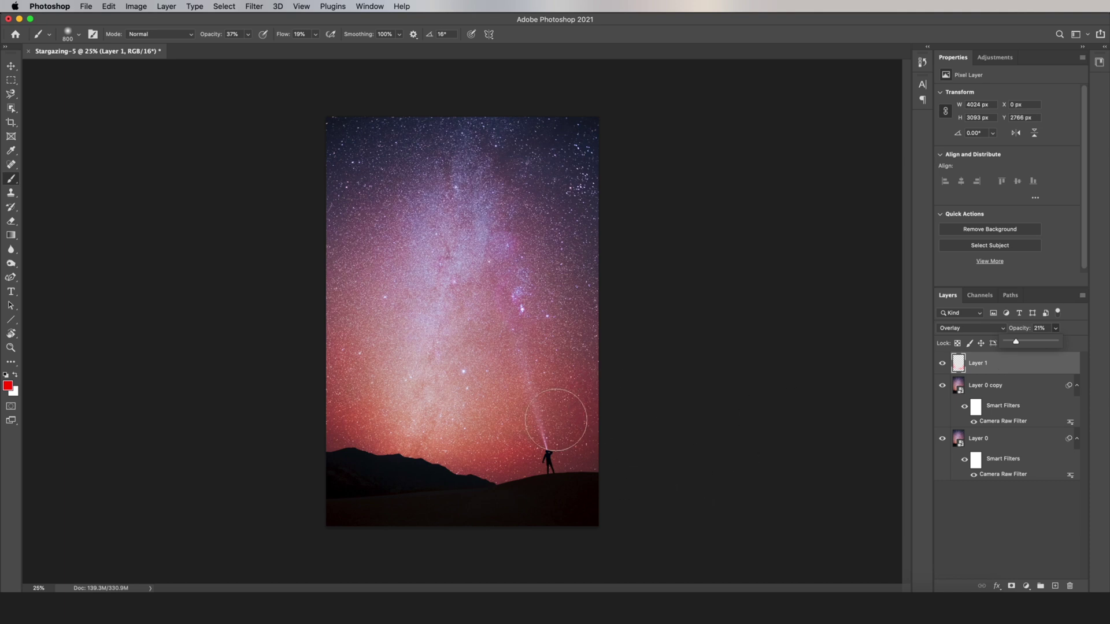
{"action": "left_click", "coordinate": [536, 398]}
{"action": "mouse_move", "coordinate": [536, 397]}
{"action": "left_mouse_down"}
{"action": "mouse_move", "coordinate": [491, 399]}
{"action": "mouse_move", "coordinate": [566, 394]}
{"action": "mouse_move", "coordinate": [589, 451]}
{"action": "left_mouse_up"}
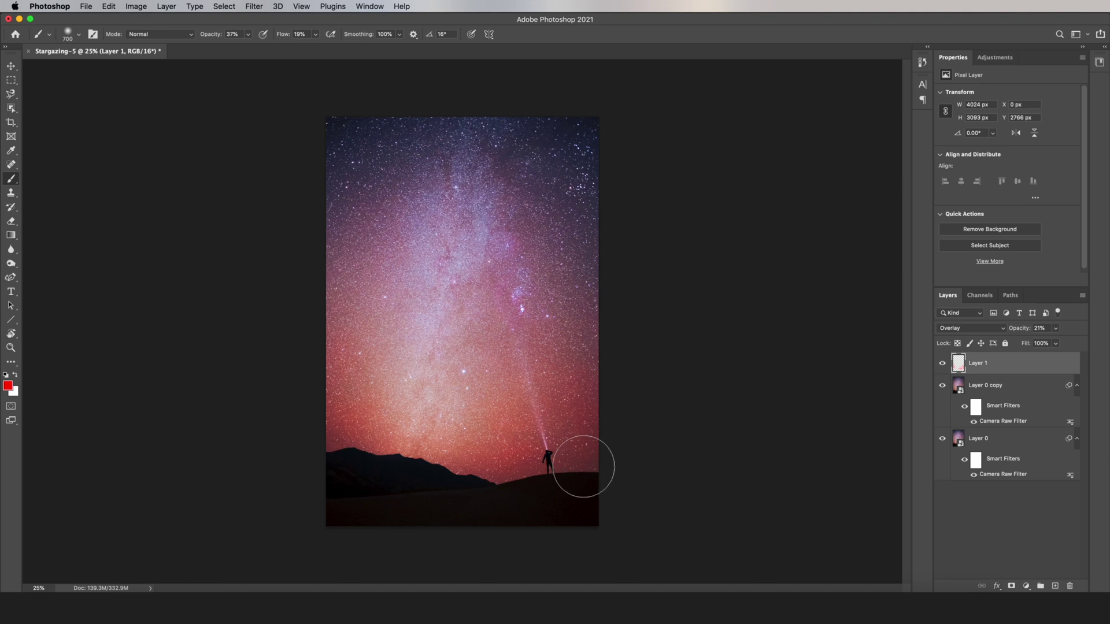
{"action": "key", "text": "bracketleft"}
{"action": "key", "text": "bracketleft"}
{"action": "key", "text": "bracketleft"}
{"action": "key", "text": "bracketleft"}
{"action": "key", "text": "bracketright"}
{"action": "key", "text": "bracketright"}
{"action": "key", "text": "bracketright"}
{"action": "key", "text": "bracketright"}
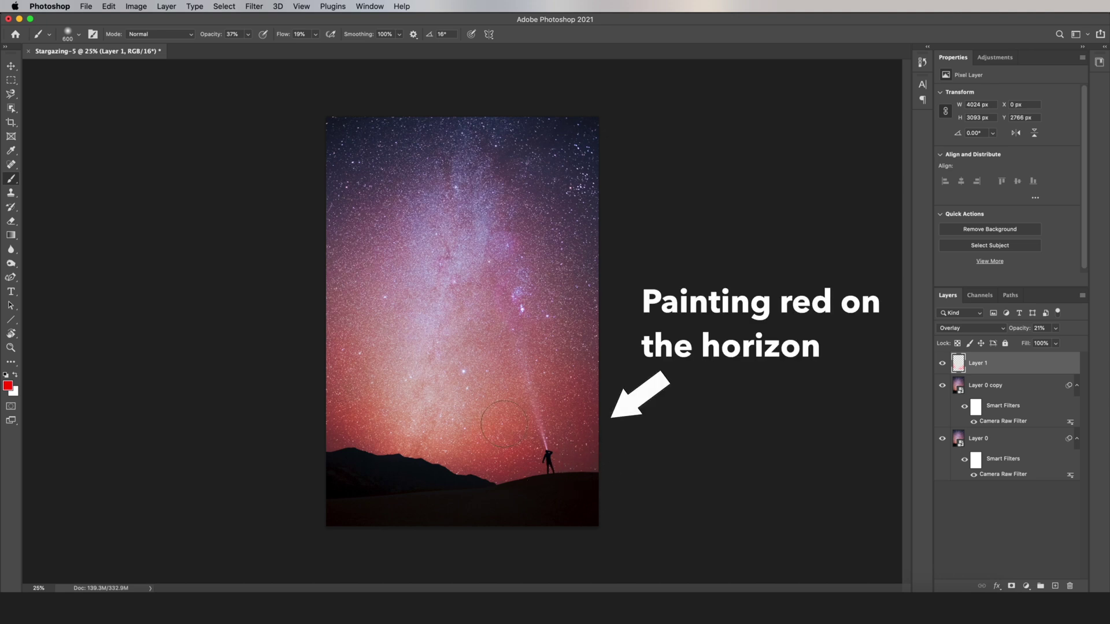
Paint red and pink strokes into the upper sky, then stamp all visible layers into Layer 2.
{"action": "left_click_drag", "start_coordinate": [600, 454], "coordinate": [590, 322]}
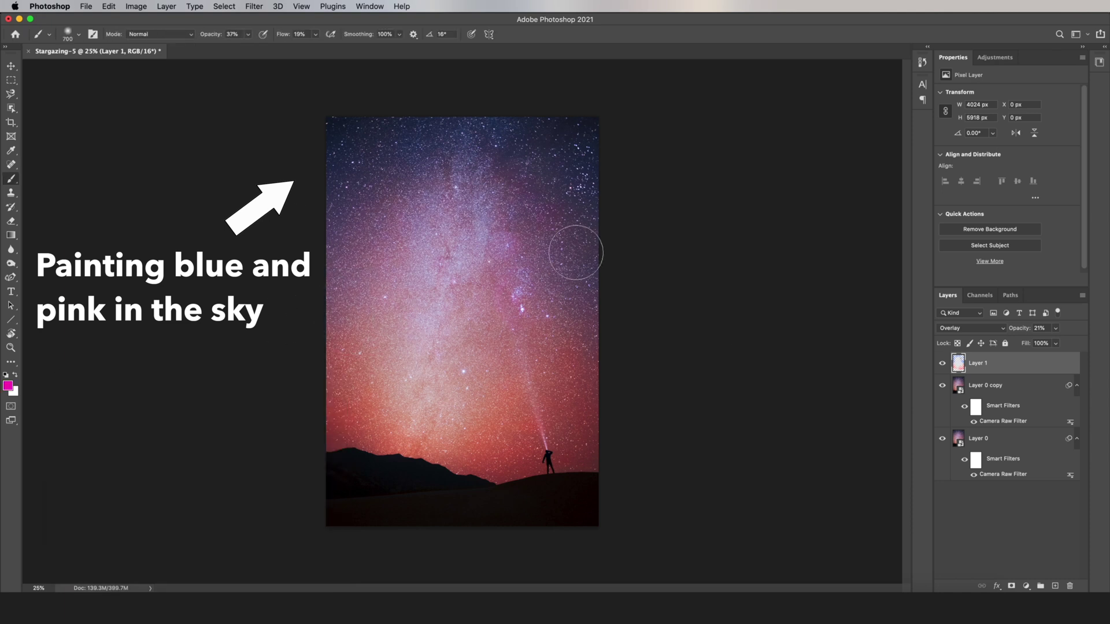
{"action": "left_click_drag", "start_coordinate": [283, 40], "coordinate": [279, 40]}
{"action": "left_click_drag", "start_coordinate": [519, 165], "coordinate": [515, 284]}
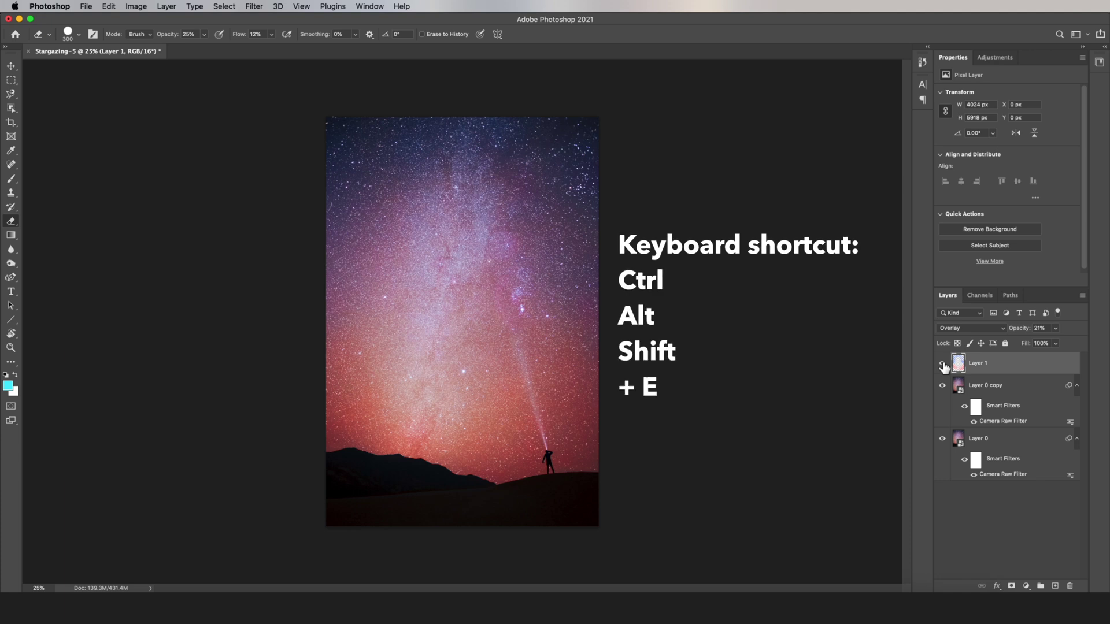
{"action": "key", "text": "super+alt+shift+e"}
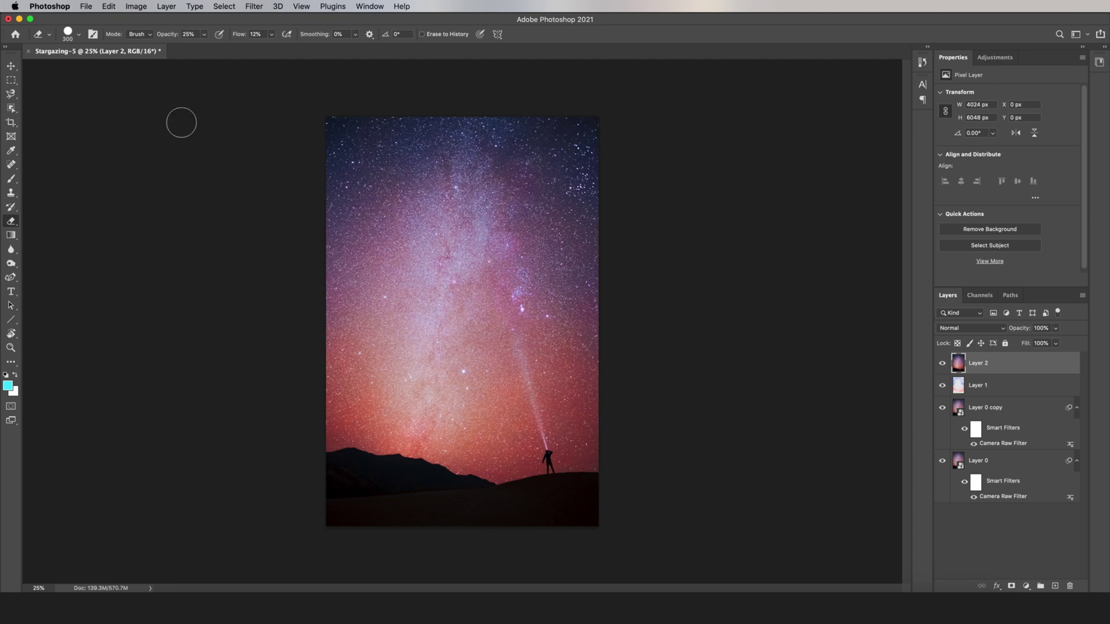
Select the mountains and ridge with the Object Selection Tool and add it as Layer 2's mask.
{"action": "left_click_drag", "start_coordinate": [11, 108], "coordinate": [101, 111]}
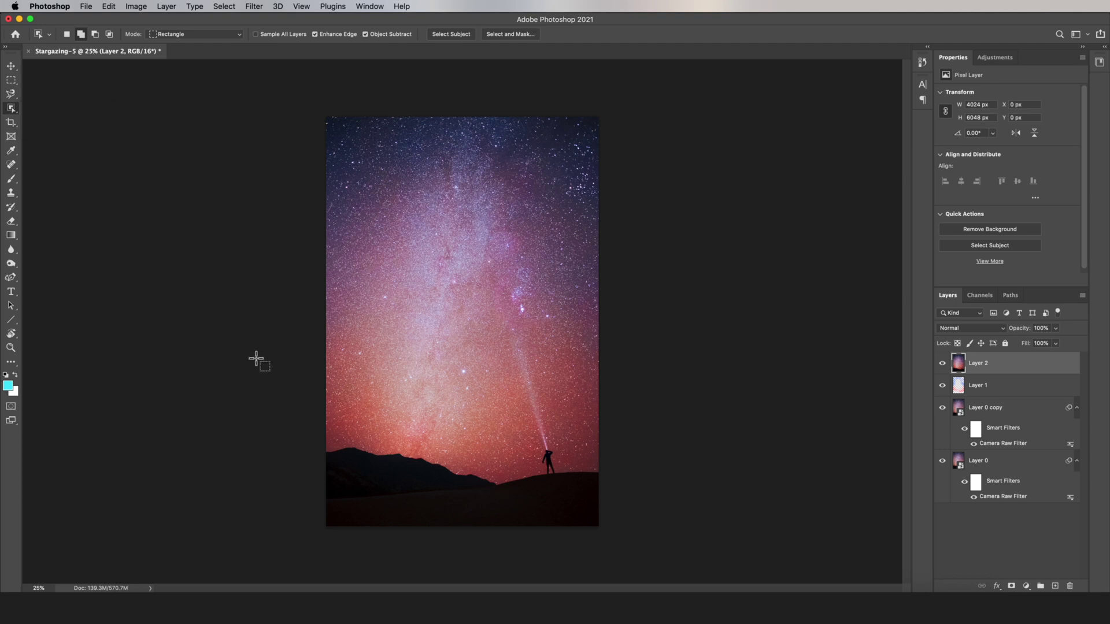
{"action": "left_click_drag", "start_coordinate": [313, 437], "coordinate": [610, 527]}
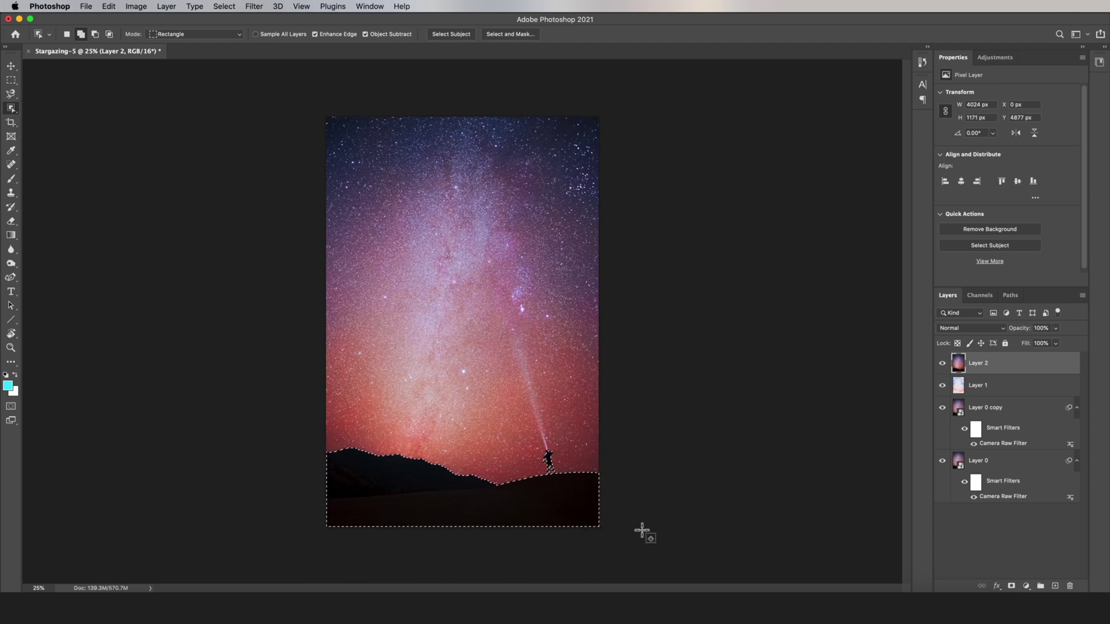
{"action": "key", "text": "super+plus"}
{"action": "left_click_drag", "start_coordinate": [687, 540], "coordinate": [716, 327]}
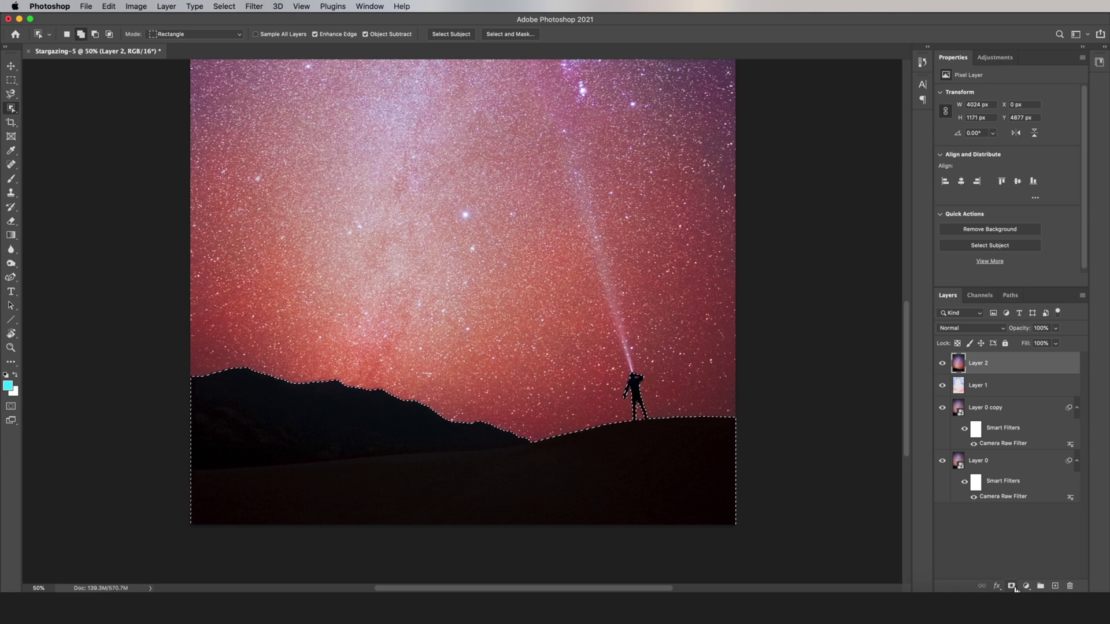
{"action": "left_click", "coordinate": [1012, 586]}
Add a brightening Curves layer with an upper point at 158/244, clipped to Layer 2's foreground.
{"action": "left_click", "coordinate": [1026, 586]}
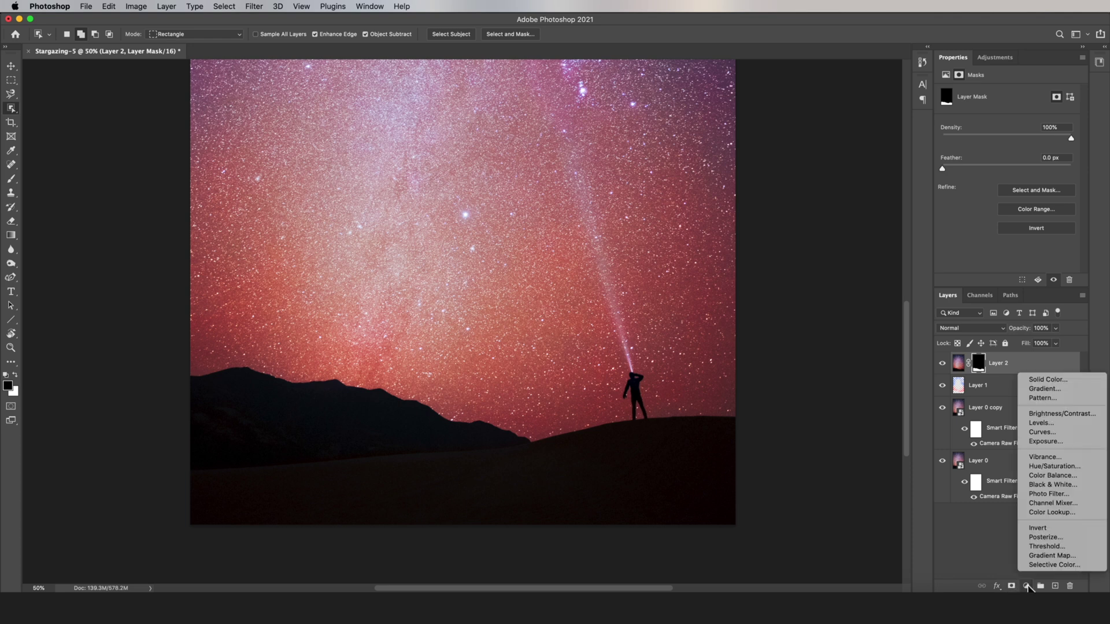
{"action": "left_click", "coordinate": [1042, 432]}
{"action": "left_click_drag", "start_coordinate": [1007, 184], "coordinate": [985, 166]}
{"action": "left_click", "coordinate": [1030, 125]}
{"action": "left_click", "coordinate": [1030, 125]}
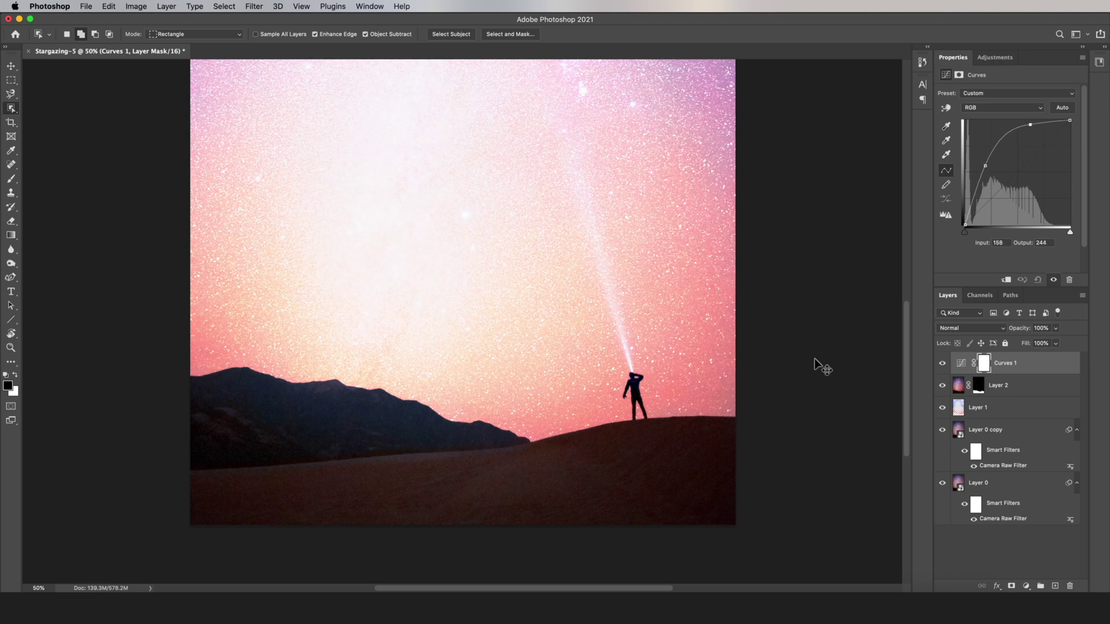
{"action": "key", "text": "super+minus"}
{"action": "key", "text": "super+minus"}
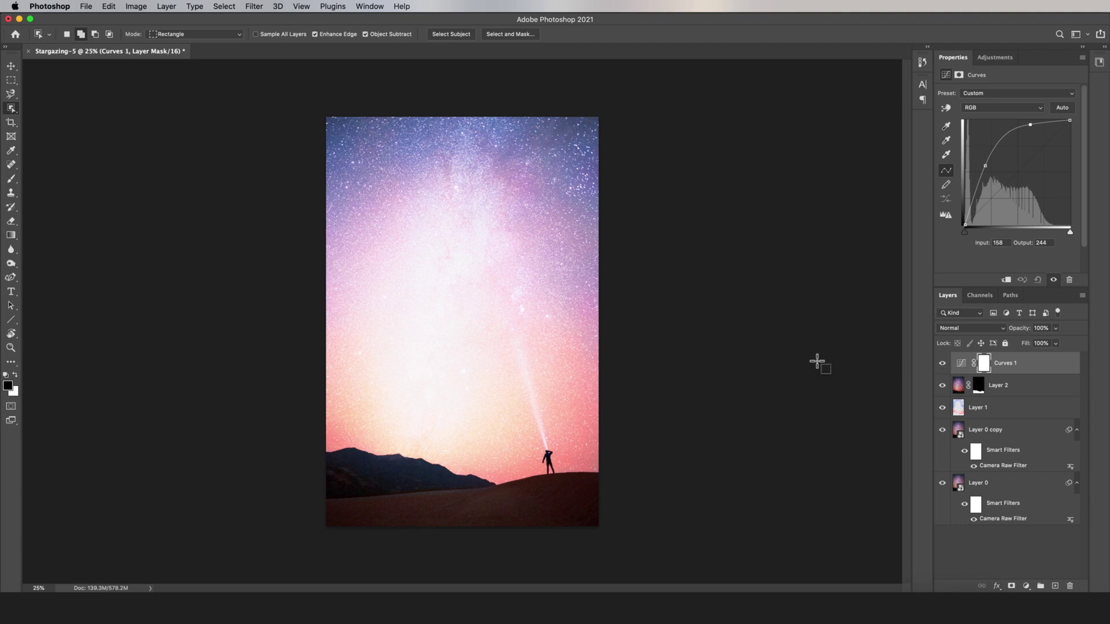
{"action": "left_click_drag", "start_coordinate": [979, 364], "coordinate": [1032, 379]}
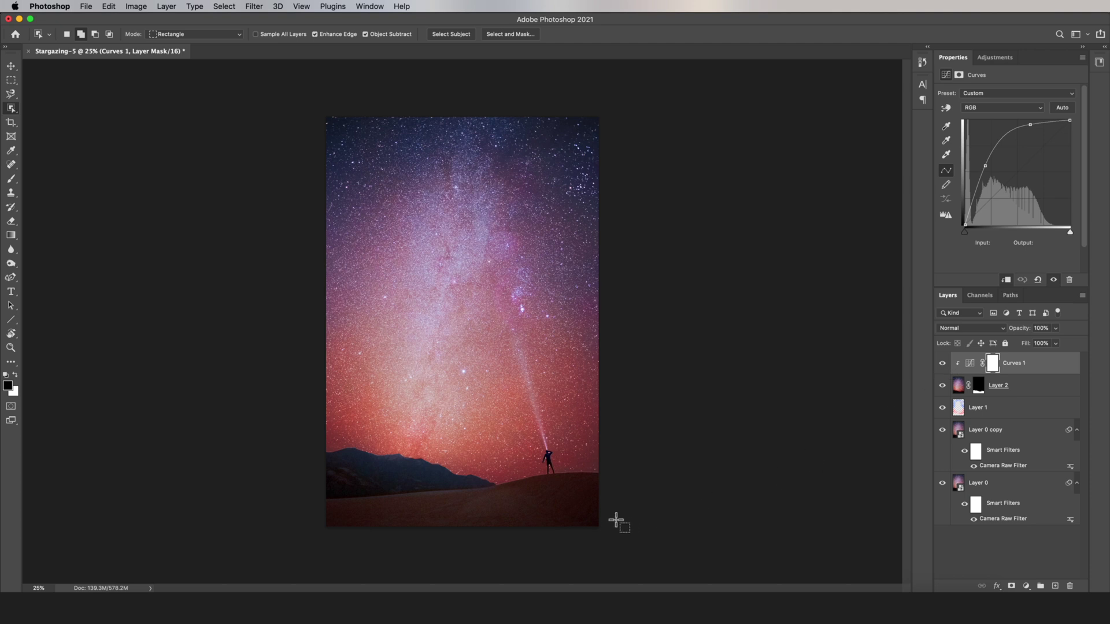
{"action": "scroll", "coordinate": [614, 522], "scroll_direction": "up", "scroll_amount": 3}
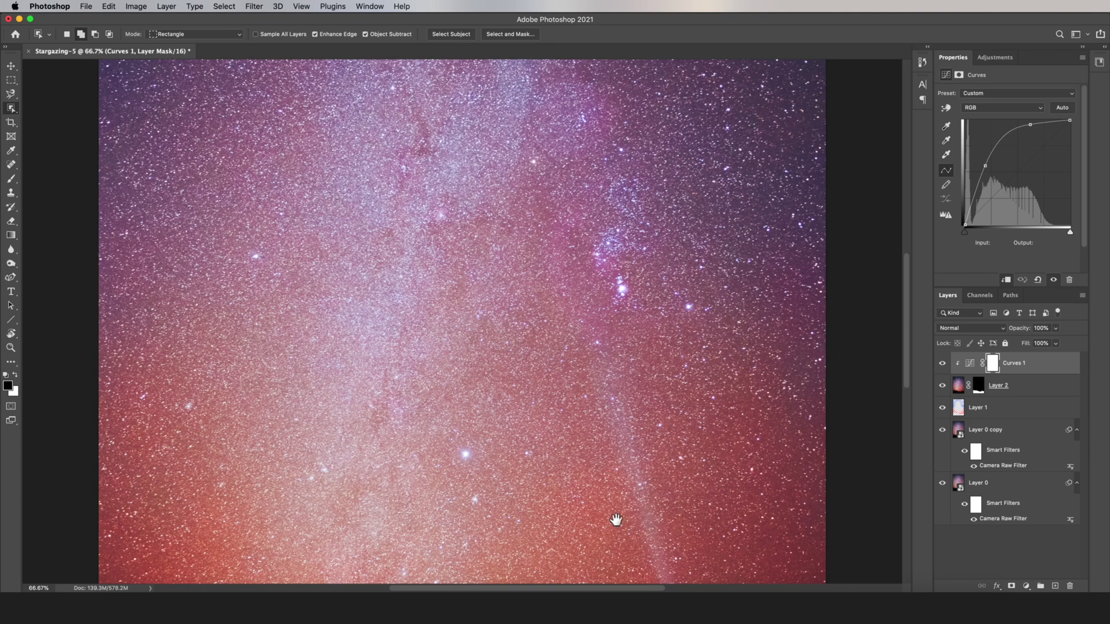
In Select and Mask on Layer 2's mask, set Radius 3 px, Smart Radius, smoothing, feather, contrast, Shift Edge -43%.
{"action": "scroll", "coordinate": [630, 488], "scroll_direction": "down", "scroll_amount": 5}
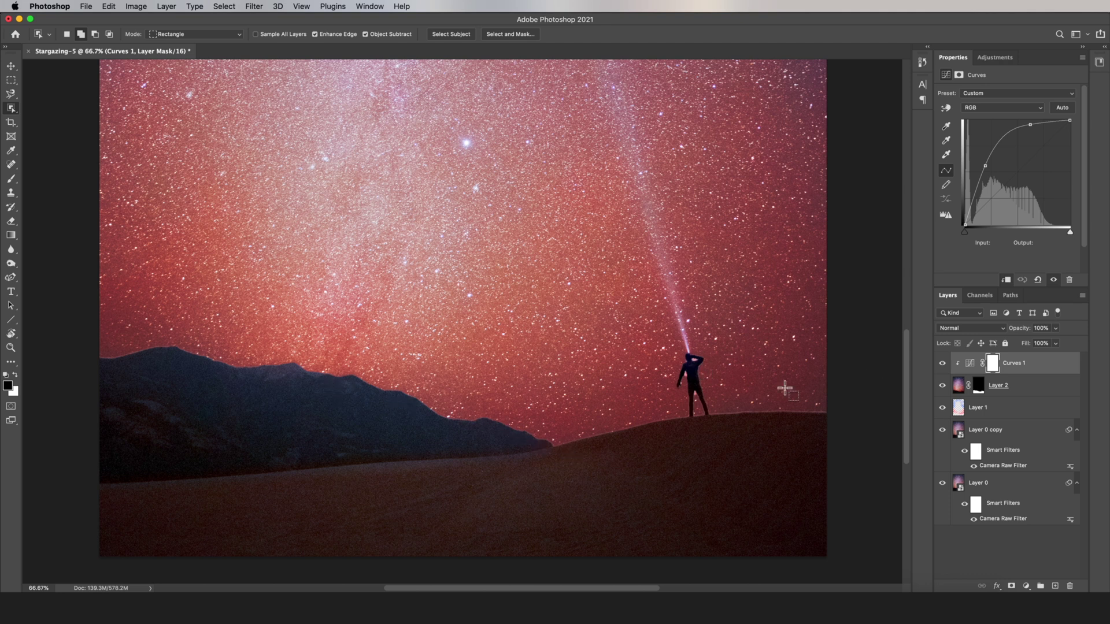
{"action": "left_click", "coordinate": [978, 385]}
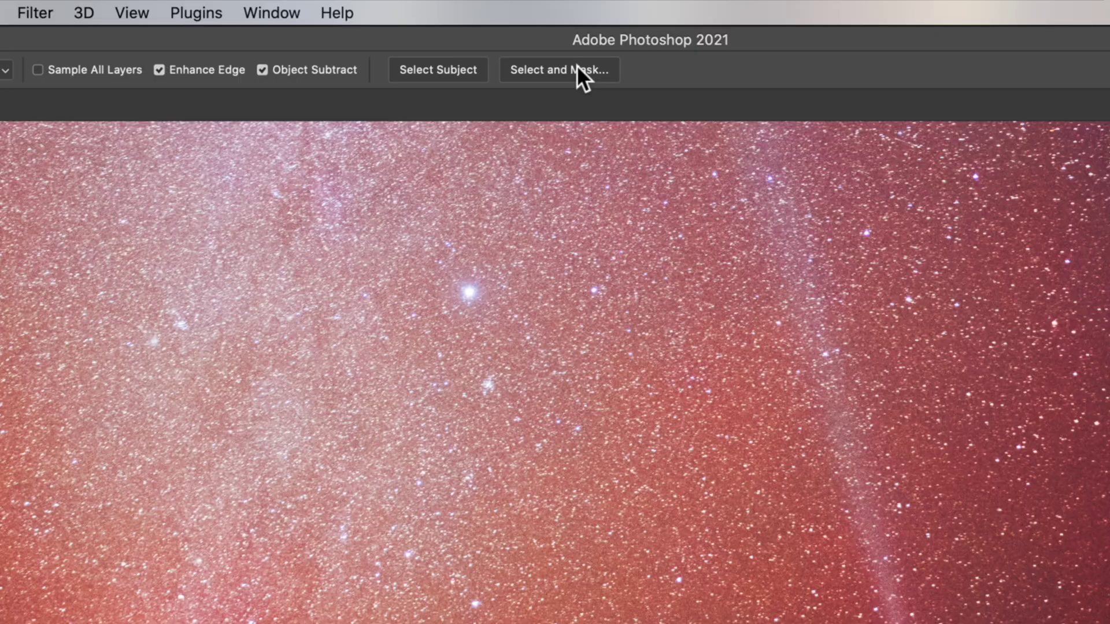
{"action": "left_click", "coordinate": [580, 70]}
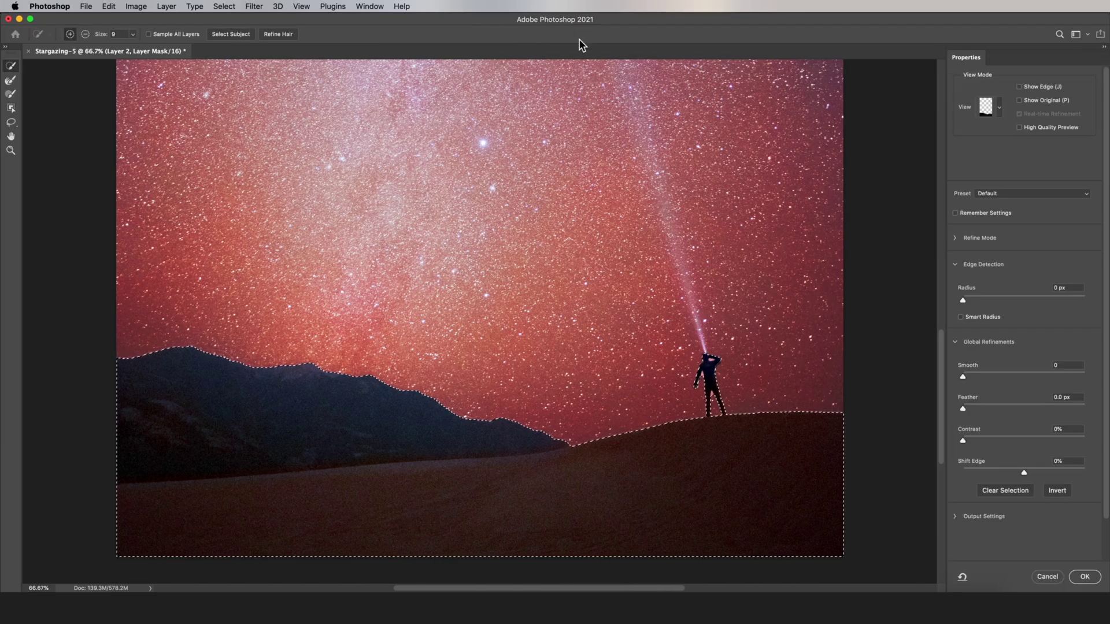
{"action": "left_click_drag", "start_coordinate": [962, 300], "coordinate": [979, 300]}
{"action": "left_click", "coordinate": [961, 317]}
{"action": "left_click_drag", "start_coordinate": [963, 376], "coordinate": [967, 440]}
{"action": "left_click_drag", "start_coordinate": [1024, 473], "coordinate": [998, 473]}
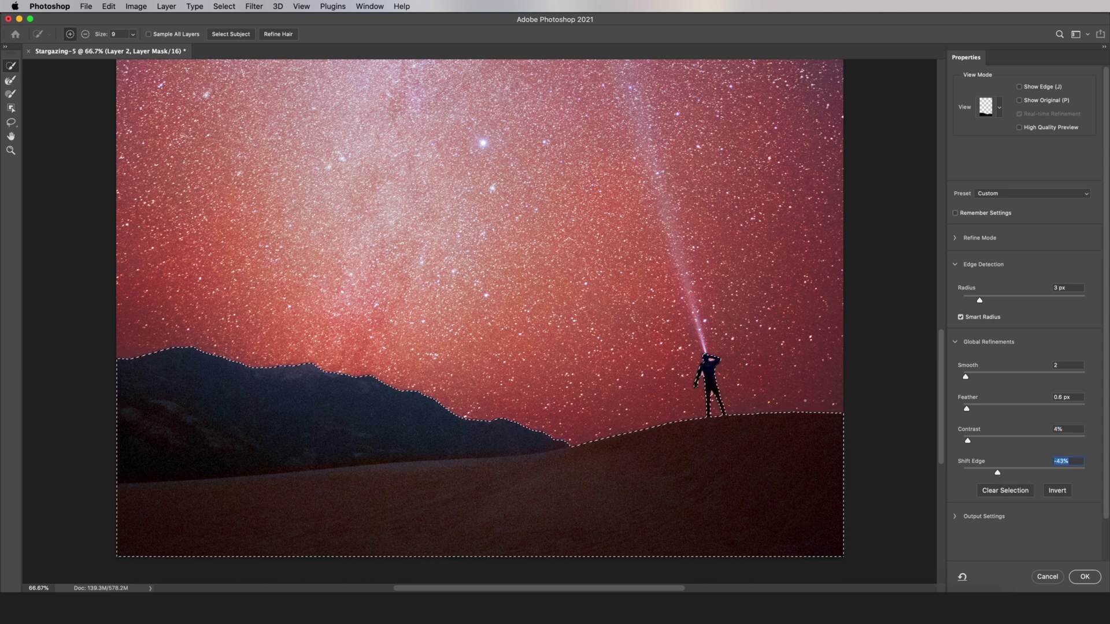
Clean the mask edge around the headlamp figure with a size 5 subtracting brush and apply.
{"action": "key", "text": "super+equal"}
{"action": "key", "text": "super+equal"}
{"action": "left_click_drag", "start_coordinate": [838, 403], "coordinate": [391, 298]}
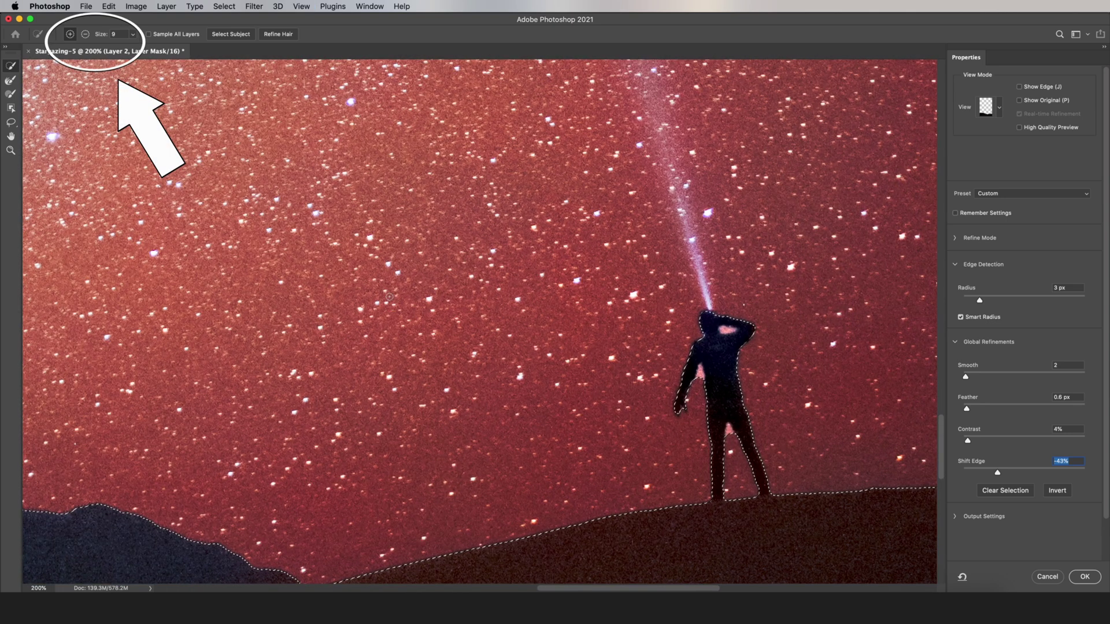
{"action": "key", "text": "alt"}
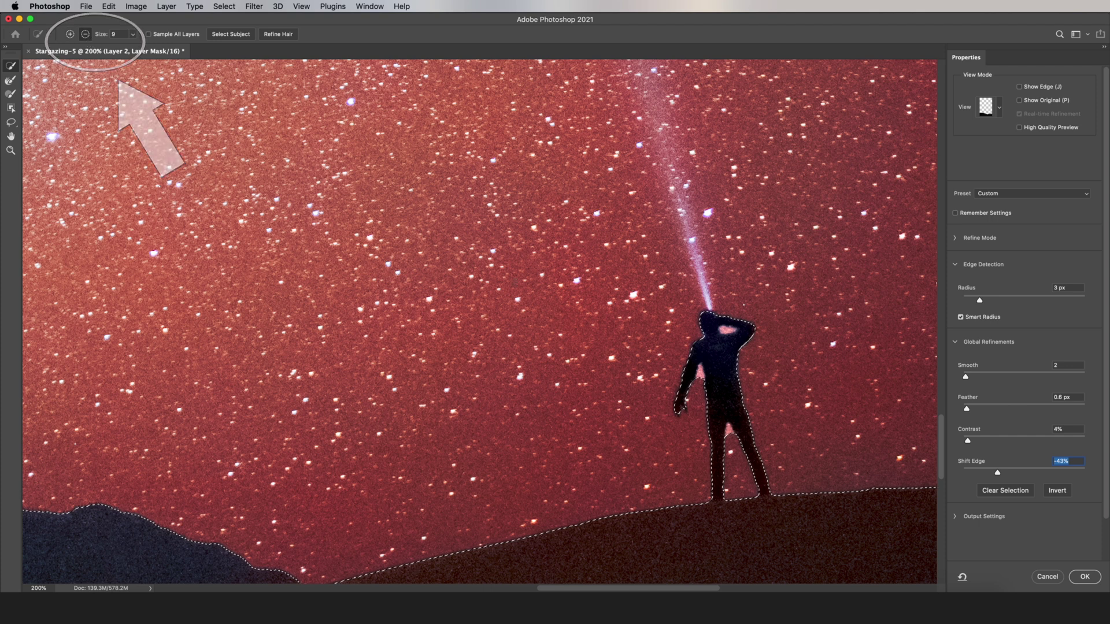
{"action": "key", "text": "bracketleft"}
{"action": "key", "text": "bracketleft"}
{"action": "key", "text": "bracketleft"}
{"action": "key", "text": "bracketleft"}
{"action": "left_click_drag", "start_coordinate": [696, 388], "coordinate": [732, 432]}
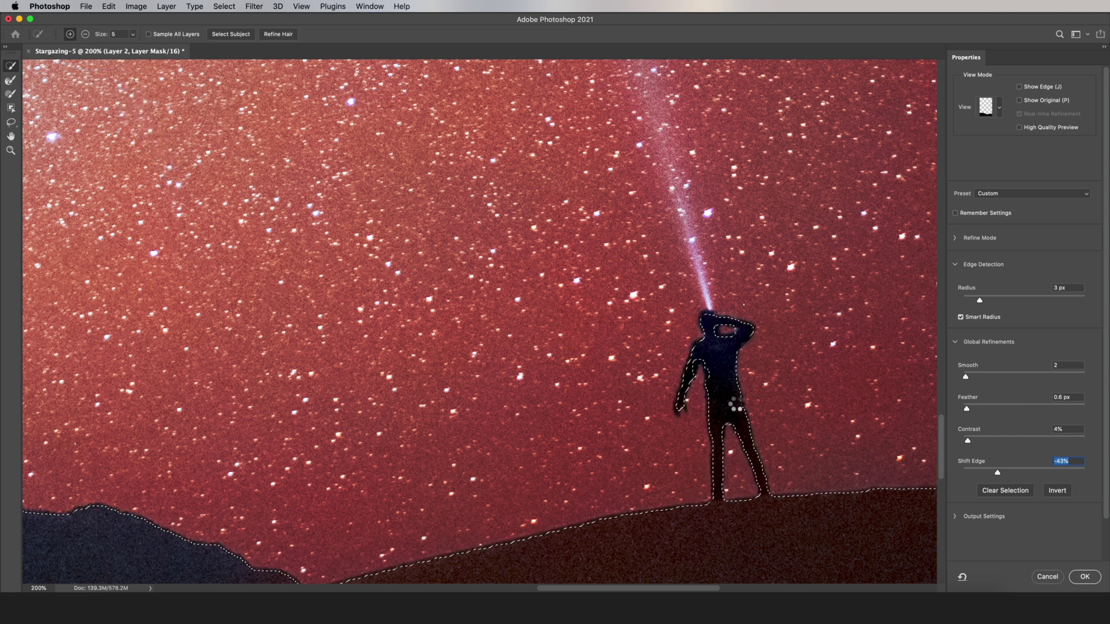
{"action": "left_click", "coordinate": [1083, 576]}
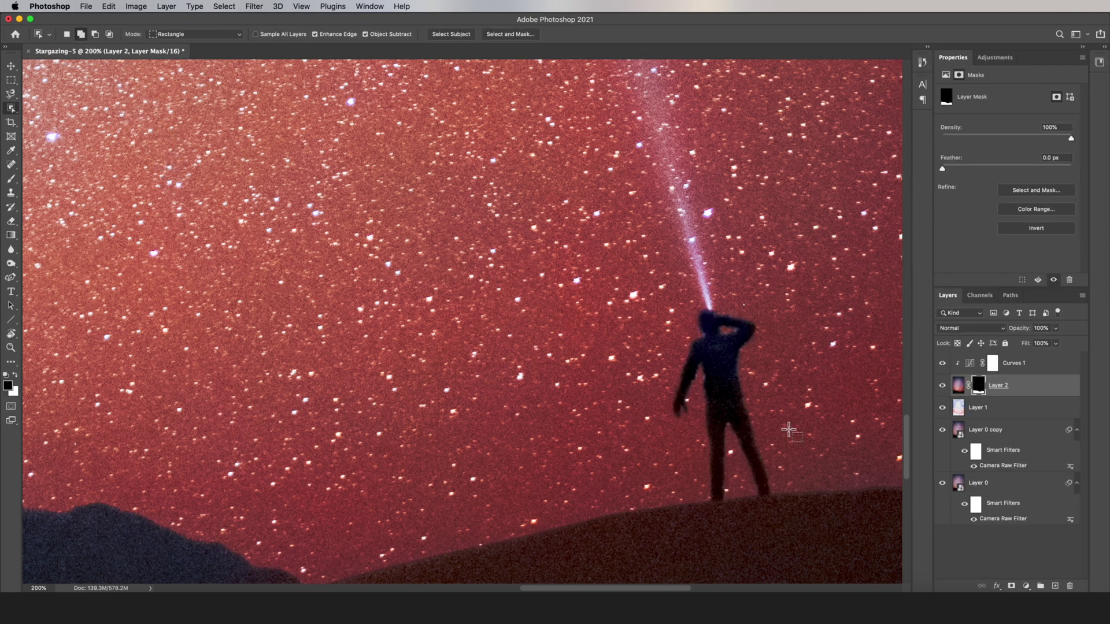
Lower the Curves 1 layer's opacity to 50%.
{"action": "key", "text": "super+0"}
{"action": "left_click", "coordinate": [1016, 368]}
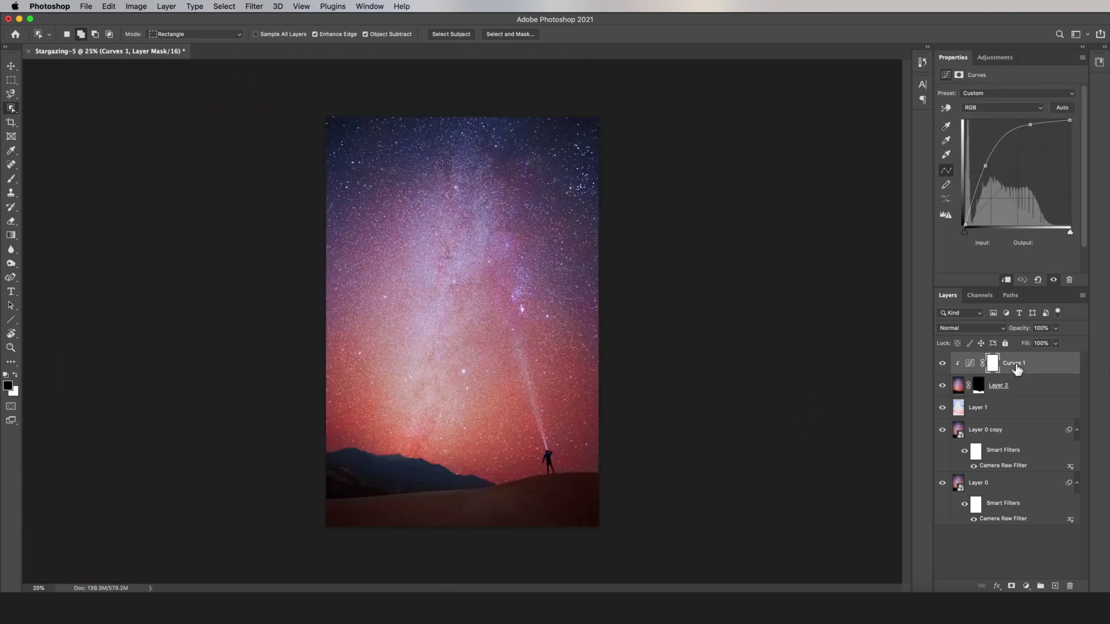
{"action": "left_click", "coordinate": [1055, 328]}
{"action": "left_click", "coordinate": [1028, 341]}
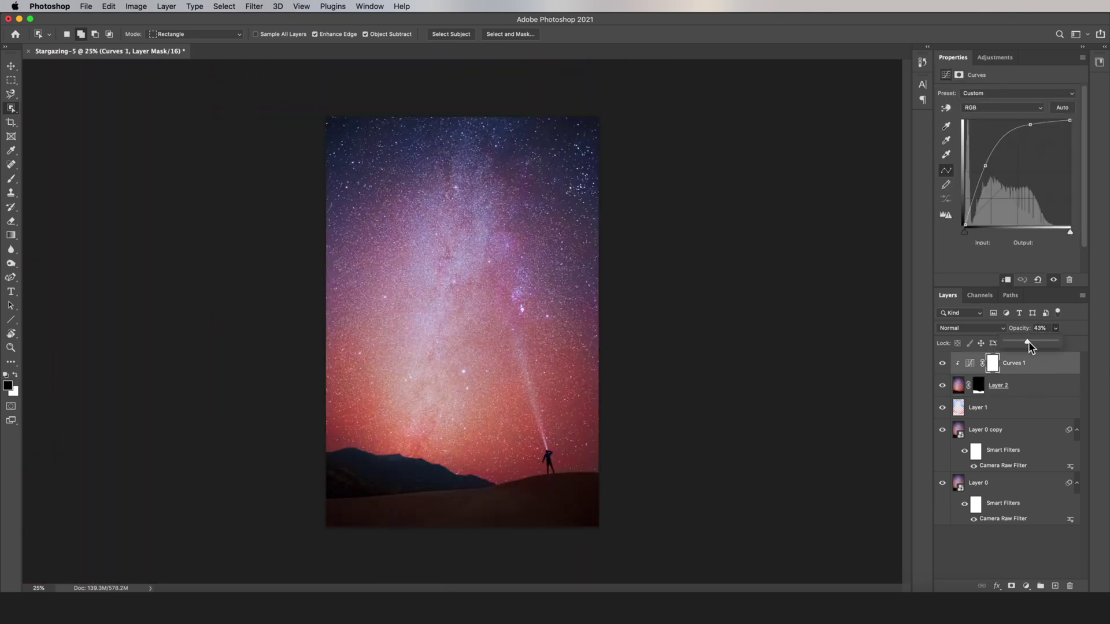
{"action": "left_click_drag", "start_coordinate": [1030, 342], "coordinate": [1032, 342]}
Add a Vibrance layer clipped to Curves 1 with Saturation -30, then stamp visible into Layer 3.
{"action": "left_click", "coordinate": [1026, 586]}
{"action": "left_click", "coordinate": [1043, 458]}
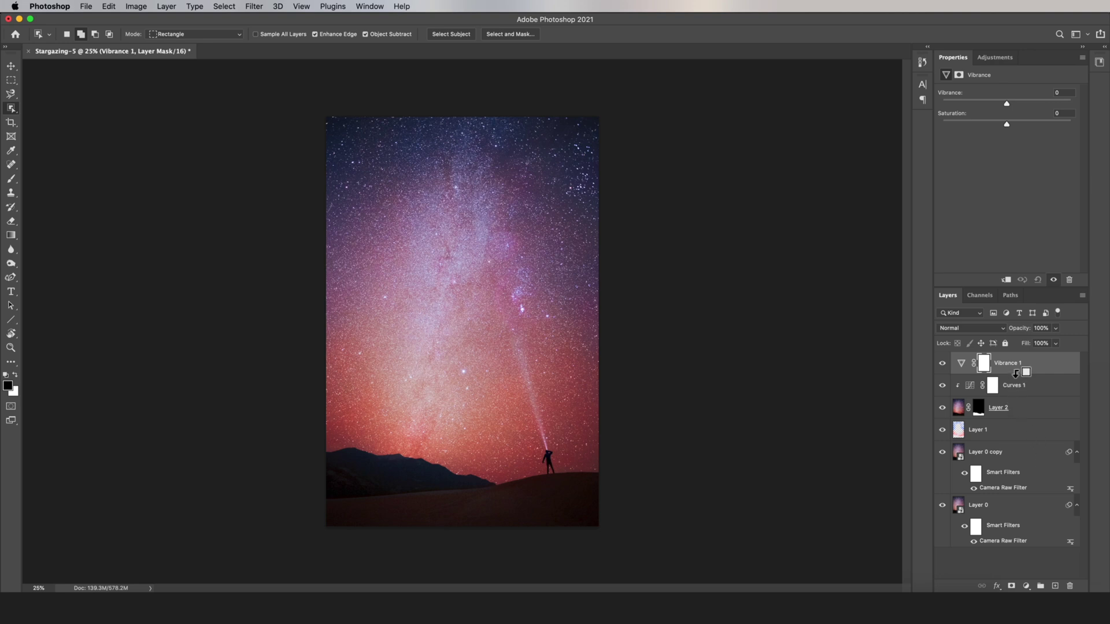
{"action": "left_click", "coordinate": [1012, 374], "text": "alt"}
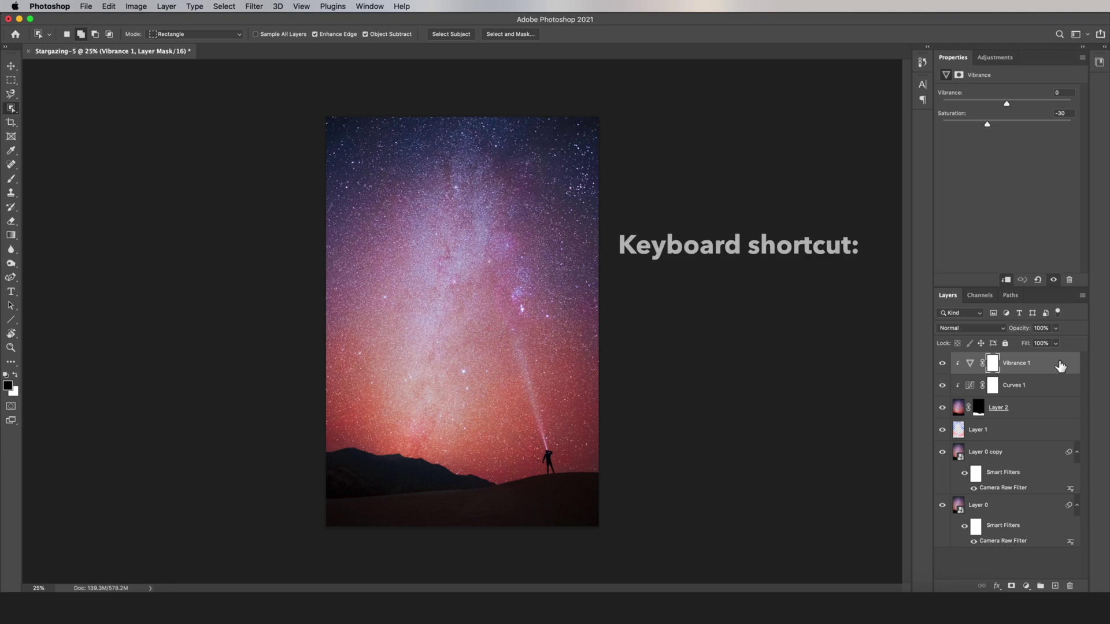
{"action": "key", "text": "super+alt+shift+e"}
Rename the merged layer to 'Glow Layer' and set its blend mode to Screen.
{"action": "double_click", "coordinate": [979, 363]}
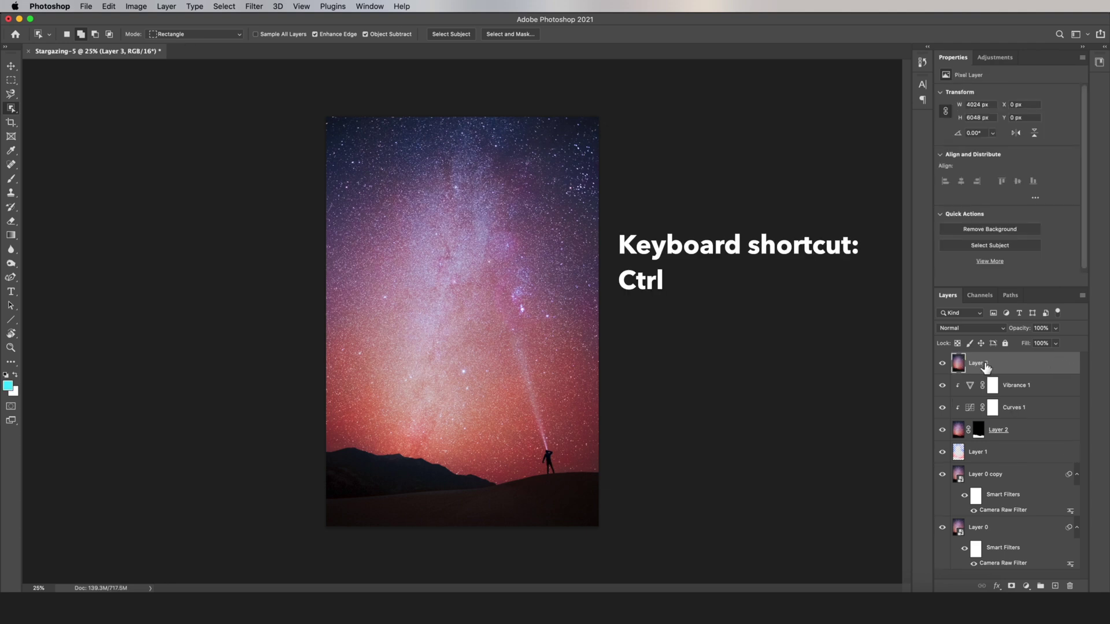
{"action": "type", "text": "Glow"}
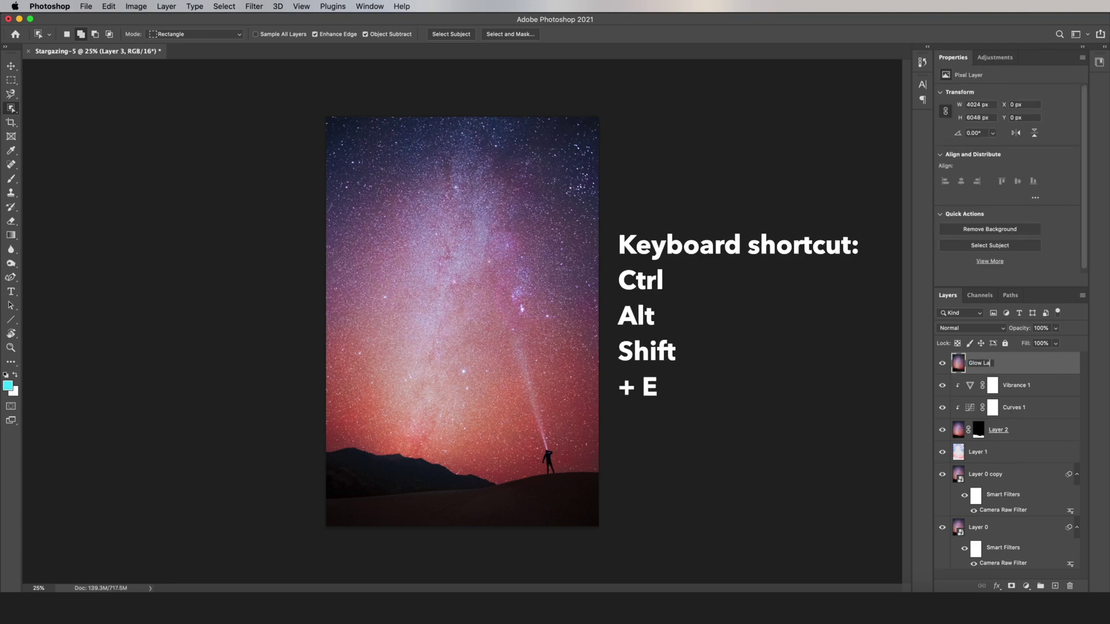
{"action": "key", "text": "Return"}
{"action": "left_click", "coordinate": [997, 327]}
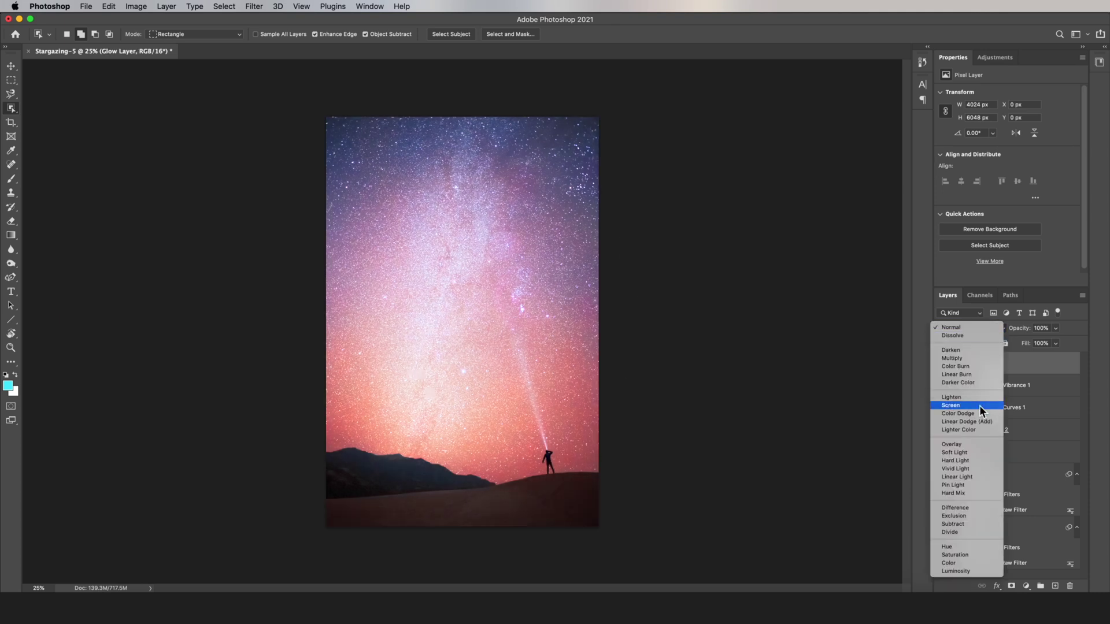
{"action": "left_click", "coordinate": [980, 404]}
Apply a 36-pixel Gaussian Blur to the Glow Layer and set its opacity to 20%.
{"action": "left_click", "coordinate": [254, 7]}
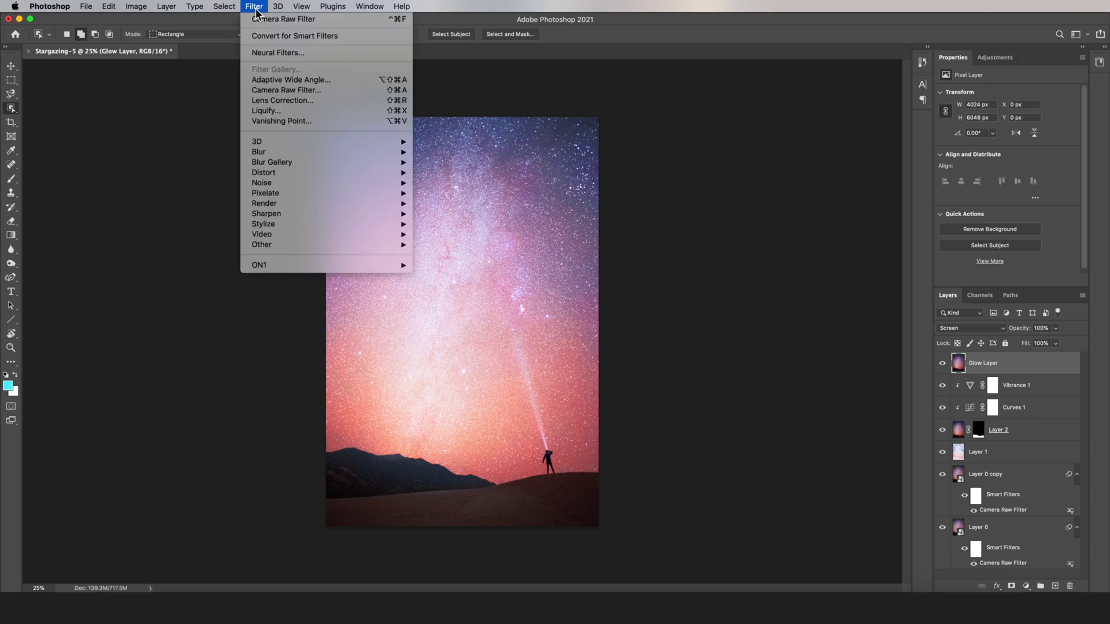
{"action": "mouse_move", "coordinate": [292, 153]}
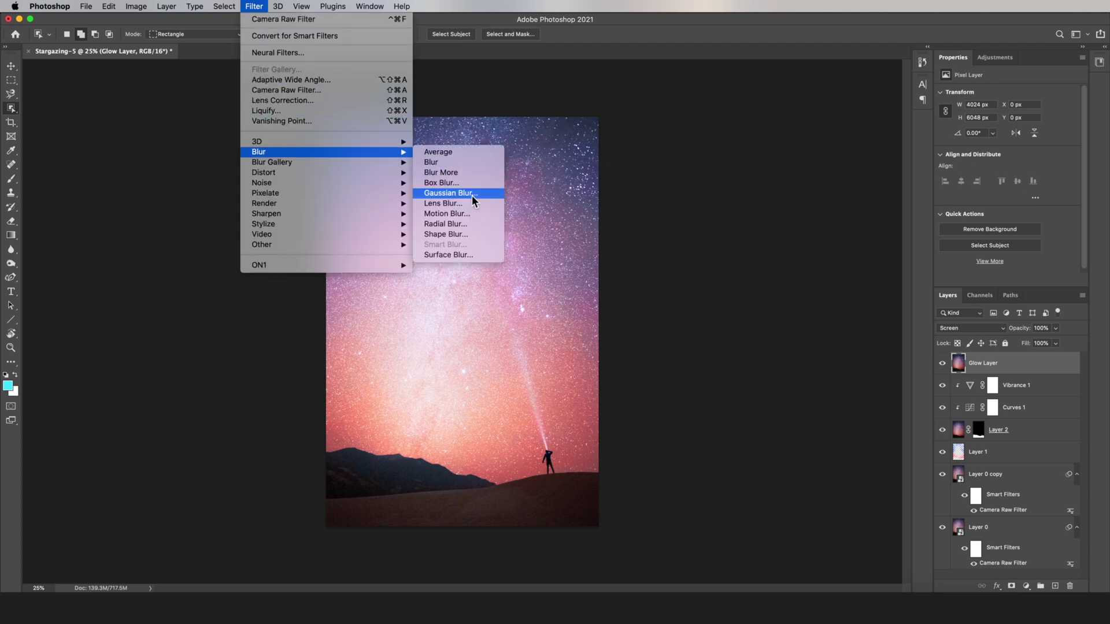
{"action": "left_click", "coordinate": [448, 194]}
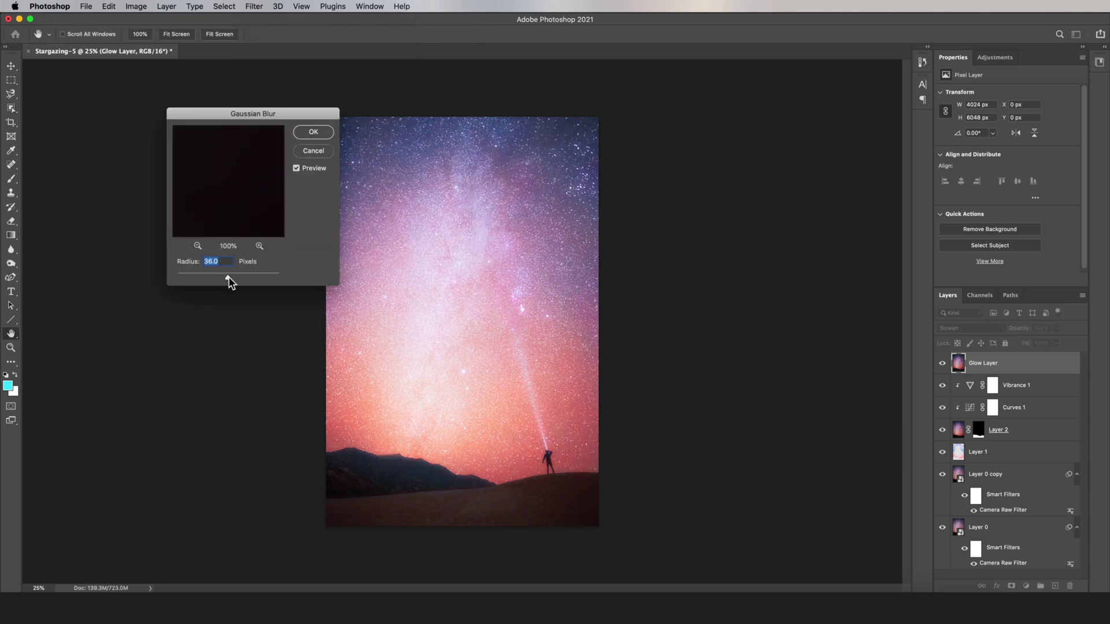
{"action": "left_click", "coordinate": [314, 133]}
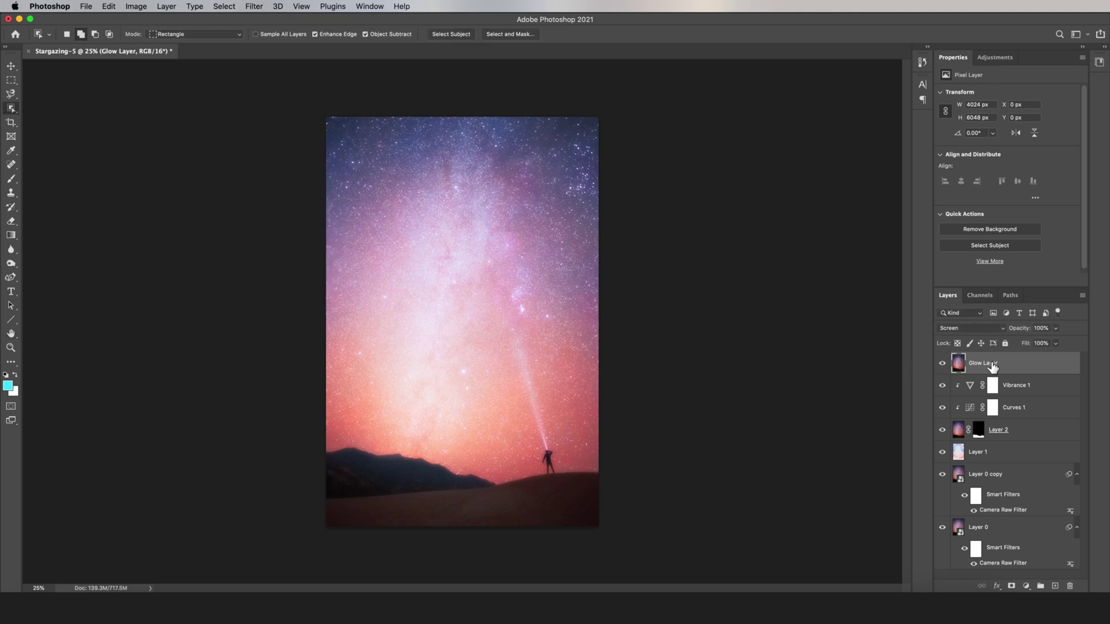
{"action": "left_click", "coordinate": [1055, 328]}
{"action": "left_click_drag", "start_coordinate": [1014, 342], "coordinate": [1015, 341]}
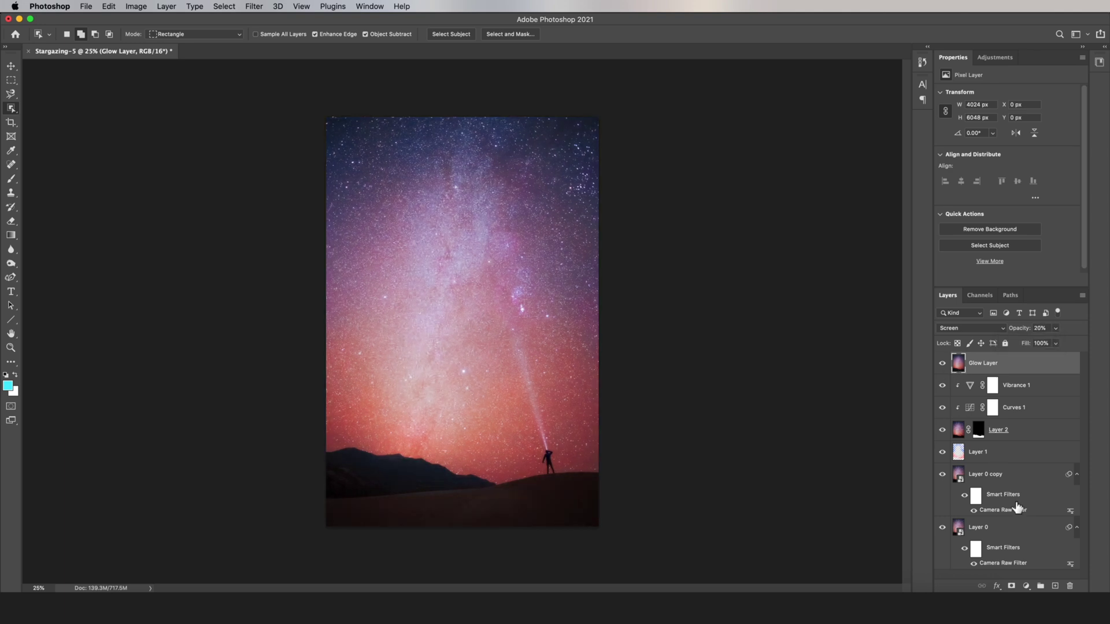
{"action": "left_click", "coordinate": [1026, 585]}
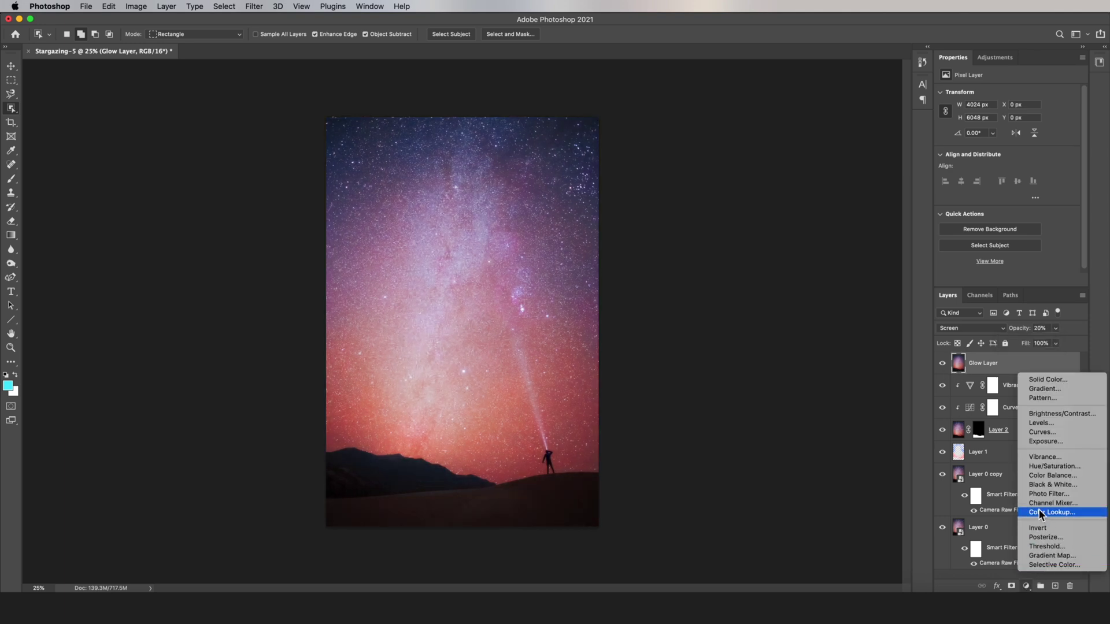
Add a Curves 2 adjustment layer and lower its midpoint from 128 to 113.
{"action": "left_click", "coordinate": [1032, 433]}
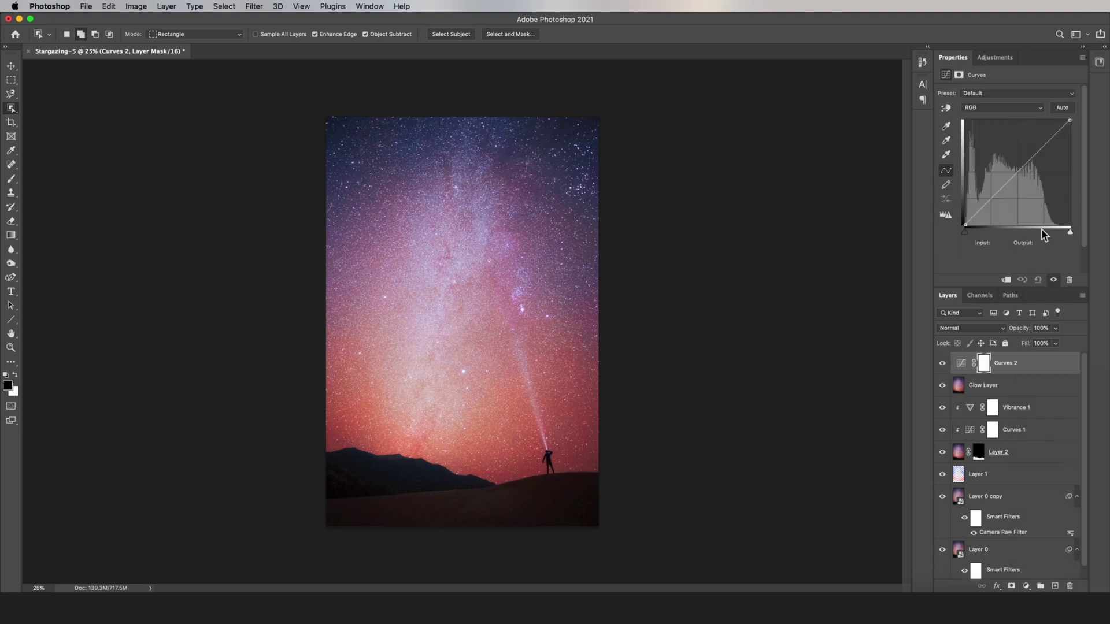
{"action": "left_click_drag", "start_coordinate": [1020, 170], "coordinate": [1020, 181]}
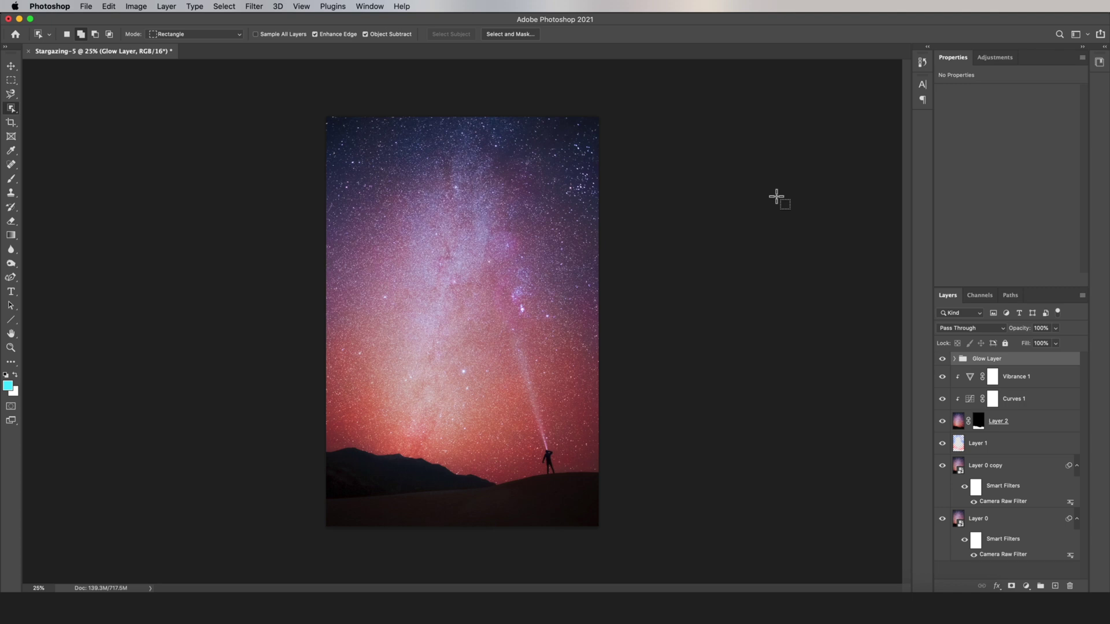
Make a Color Range selection of Highlights with Range 180 and Fuzziness 26%.
{"action": "left_click", "coordinate": [224, 6]}
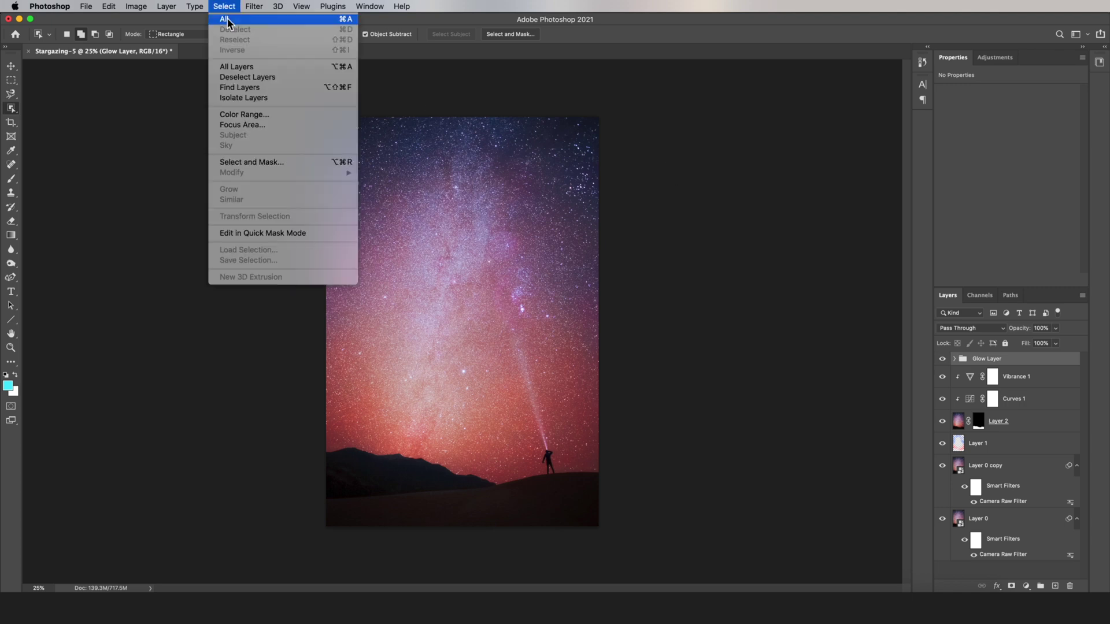
{"action": "left_click", "coordinate": [301, 120]}
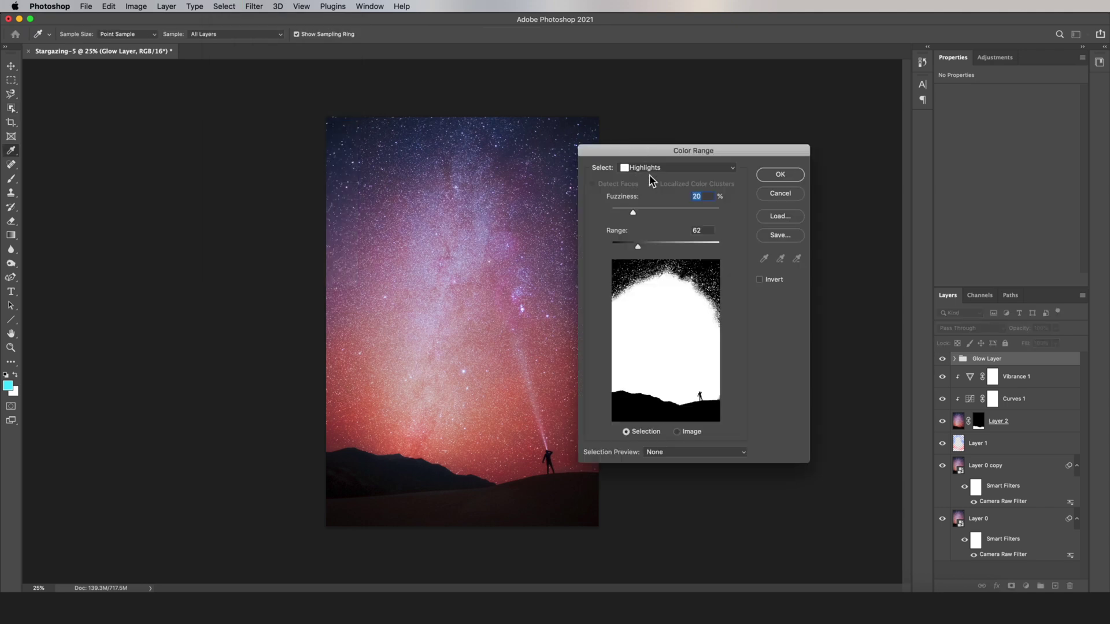
{"action": "left_click", "coordinate": [655, 174]}
{"action": "left_click", "coordinate": [687, 170]}
{"action": "left_click_drag", "start_coordinate": [638, 248], "coordinate": [691, 248]}
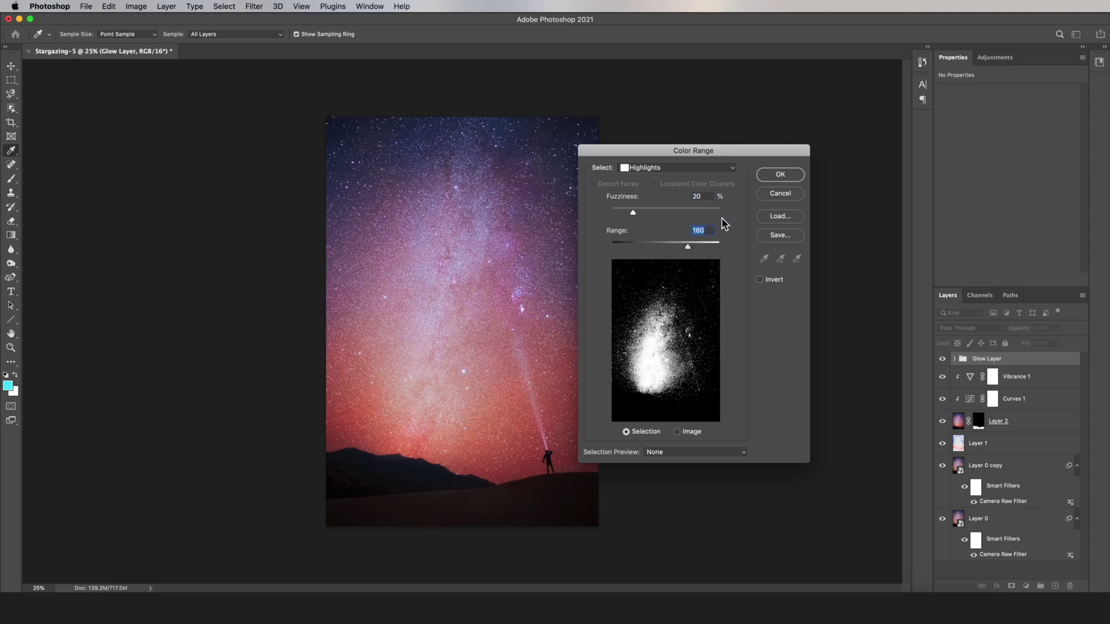
{"action": "mouse_move", "coordinate": [635, 212]}
{"action": "left_mouse_down"}
{"action": "mouse_move", "coordinate": [659, 212]}
{"action": "mouse_move", "coordinate": [640, 212]}
{"action": "left_mouse_up"}
{"action": "left_click", "coordinate": [786, 179]}
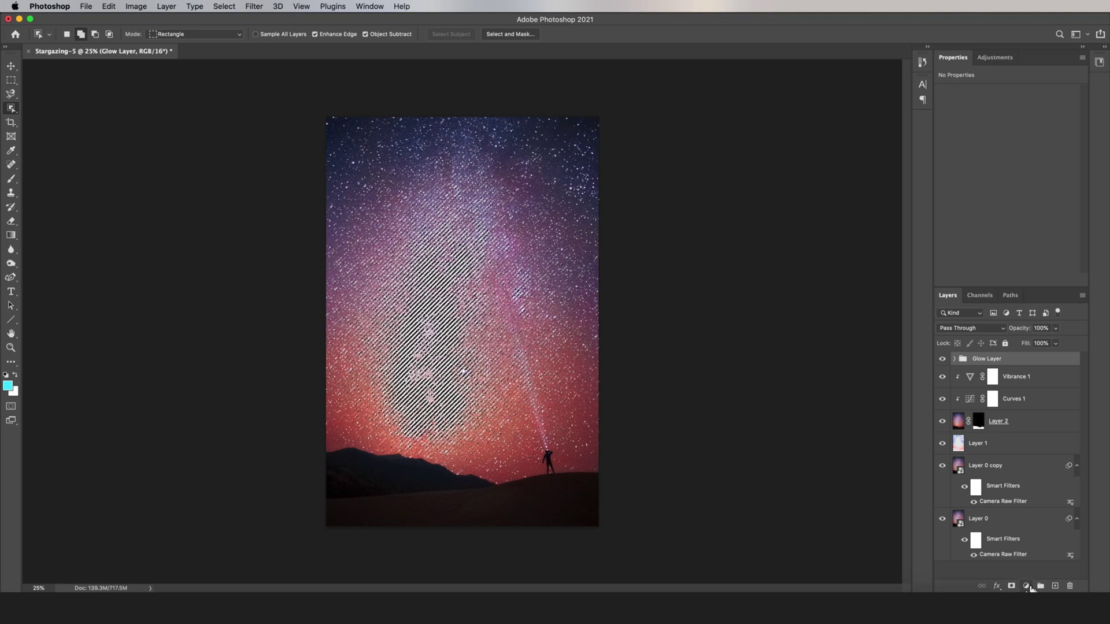
Add a Curves 3 layer masked to the highlights, raising input 162 to output 180.
{"action": "left_click", "coordinate": [1027, 586]}
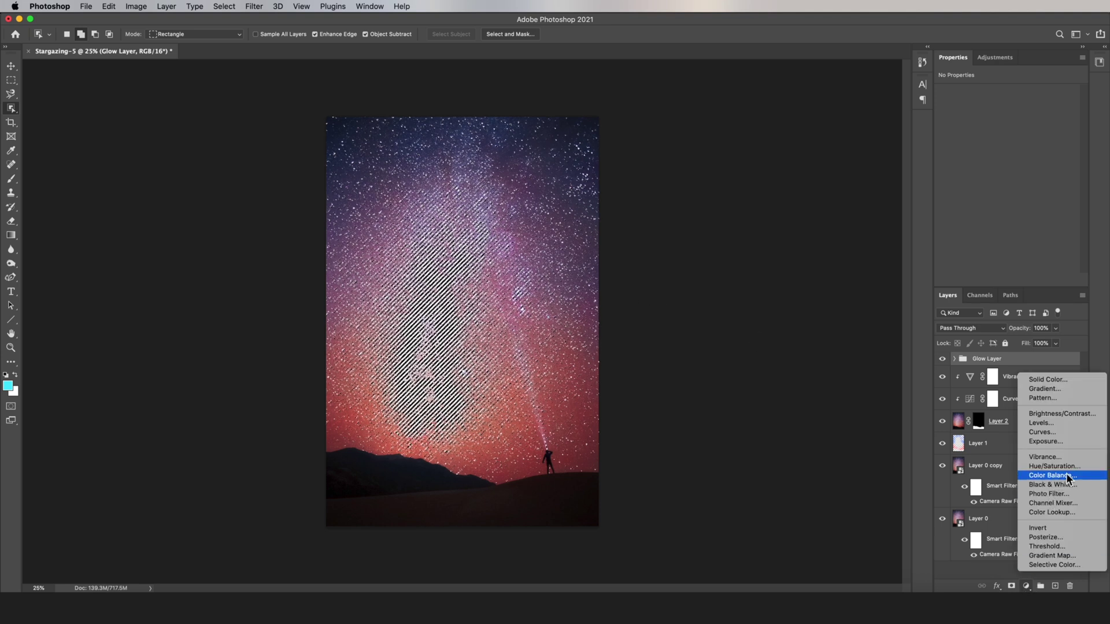
{"action": "left_click", "coordinate": [1069, 432]}
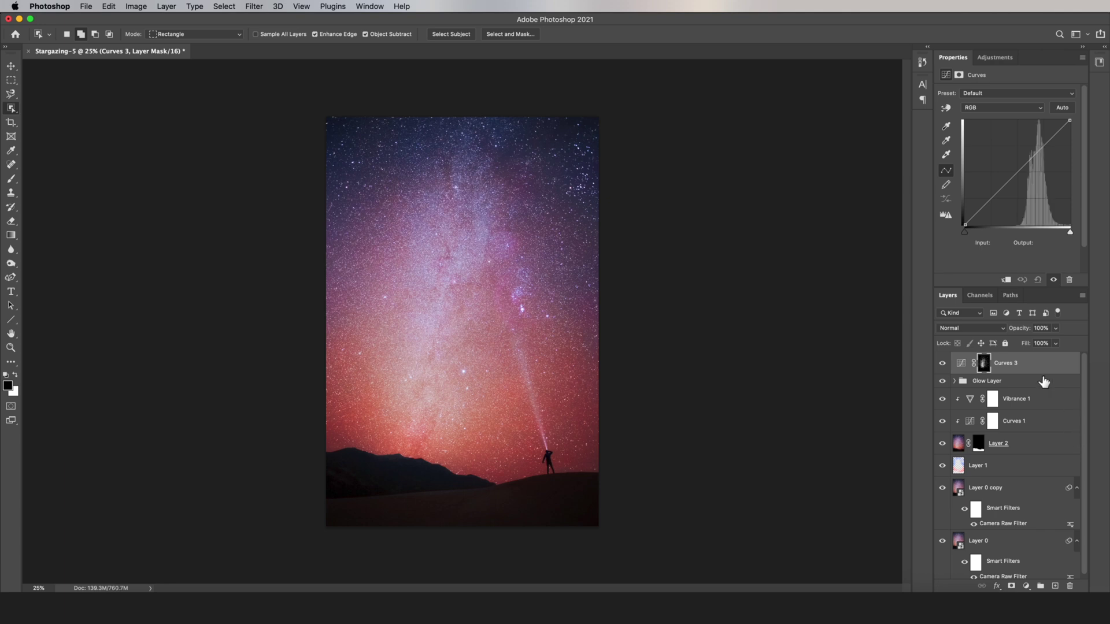
{"action": "left_click", "coordinate": [1014, 181]}
{"action": "left_click_drag", "start_coordinate": [1013, 181], "coordinate": [1032, 152]}
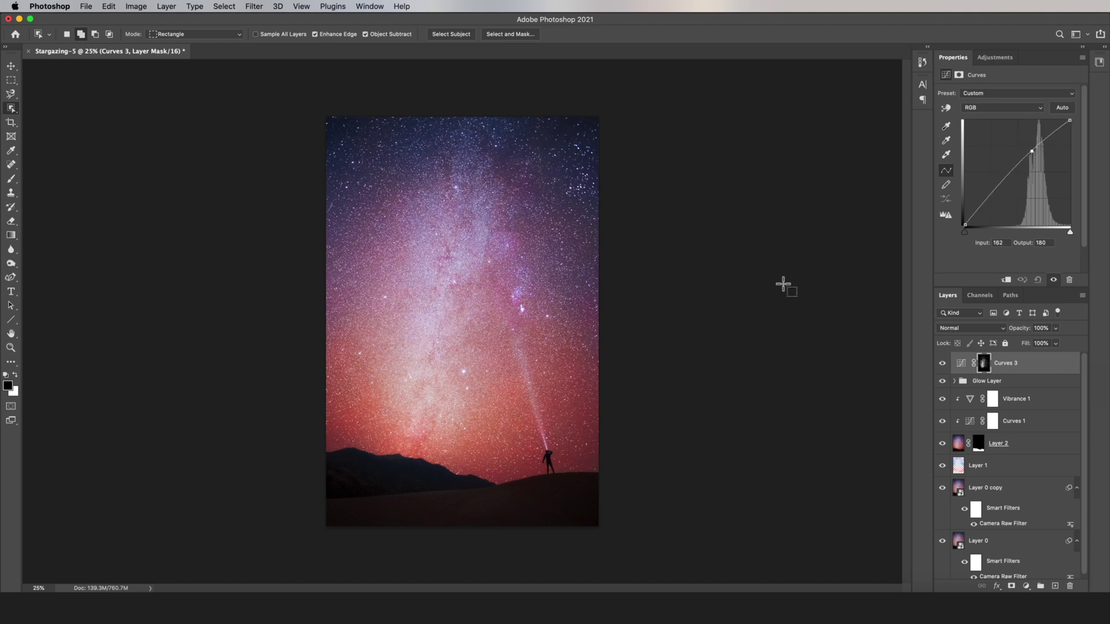